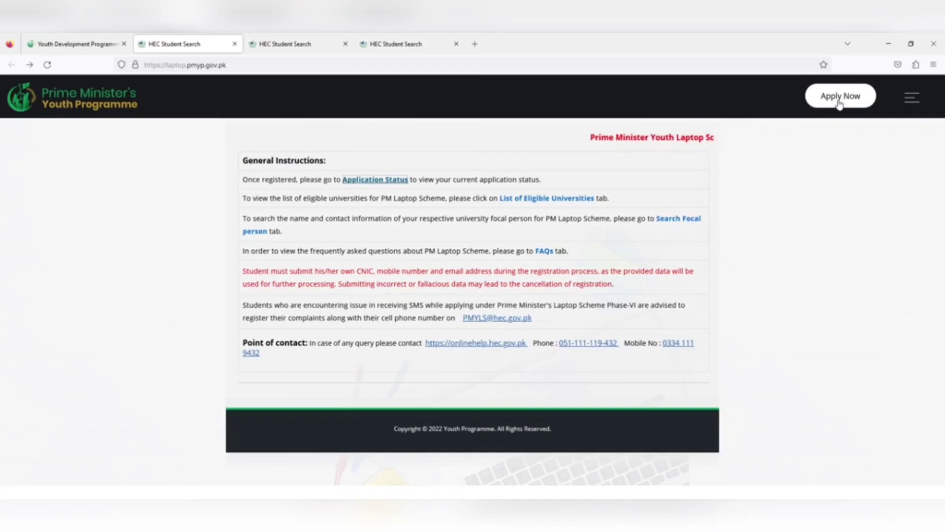
On the Registration tab, complete the reCAPTCHA and submit the entered CNIC for verification.
left_click(335, 36)
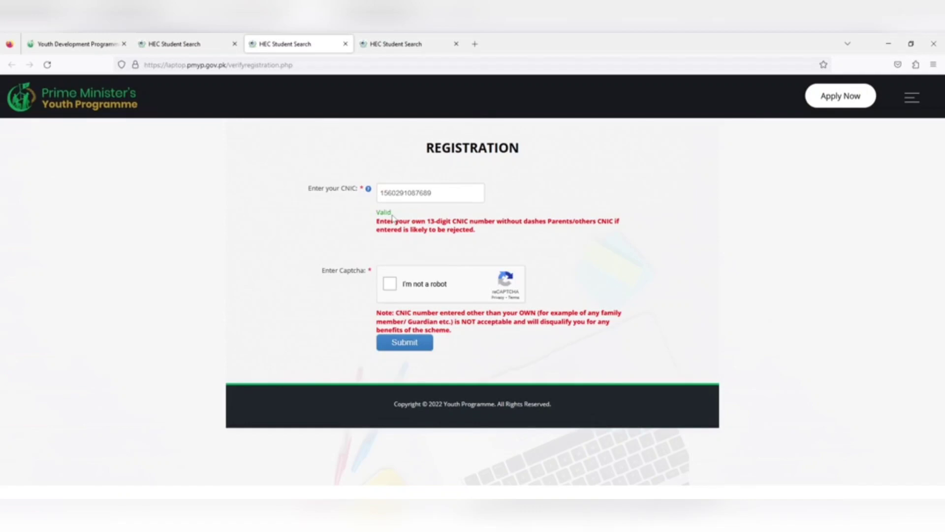
left_click(390, 285)
left_click(393, 350)
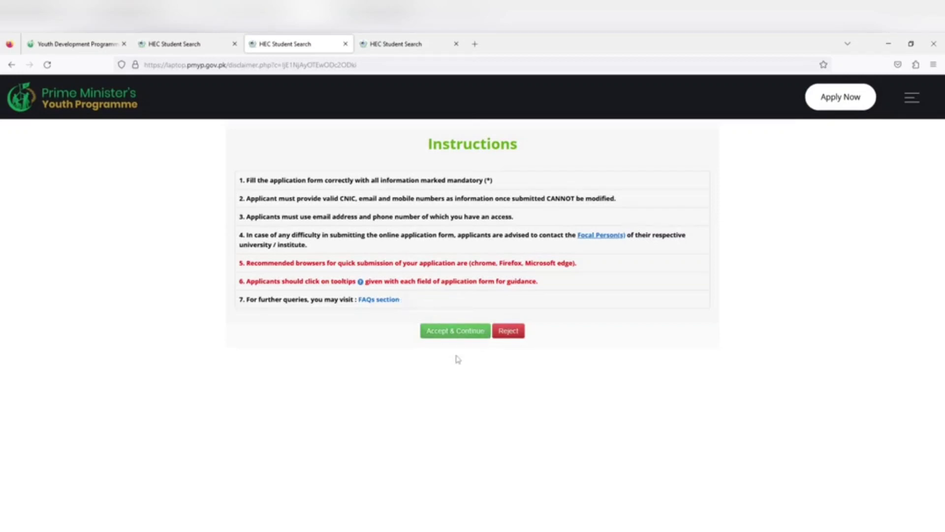
Accept the instructions and enter the student's full name and father's name.
left_click(441, 329)
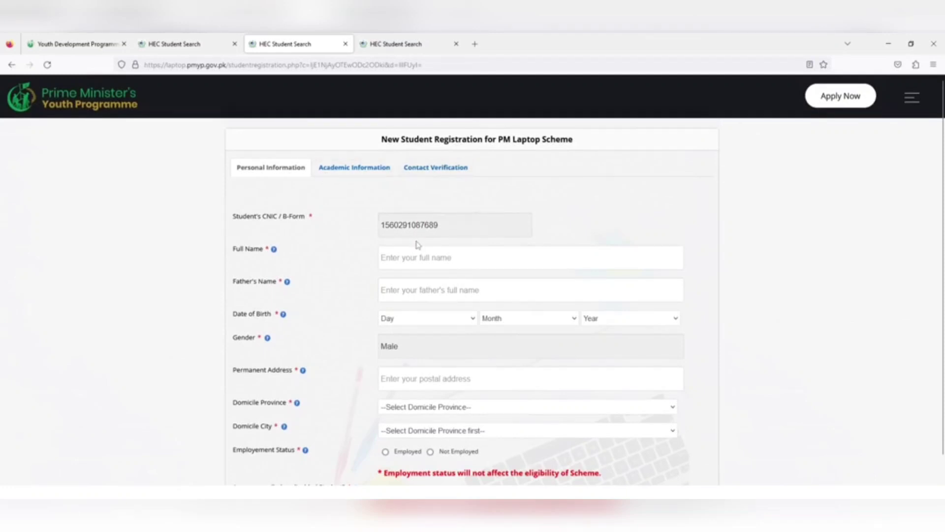
left_click(415, 257)
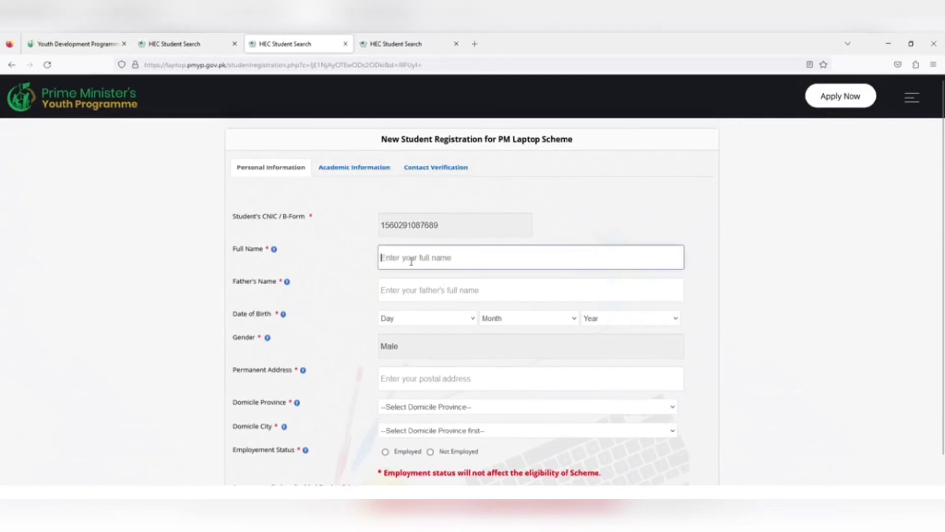
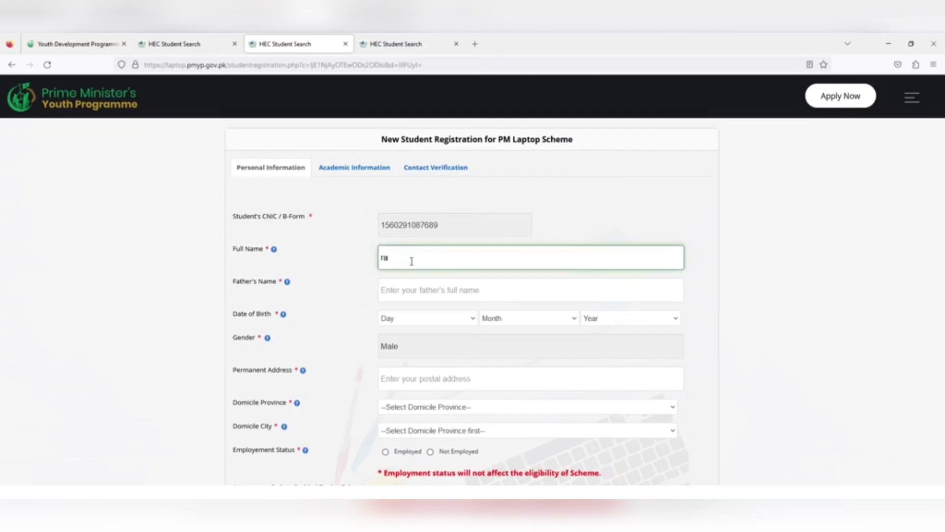
left_click(409, 286)
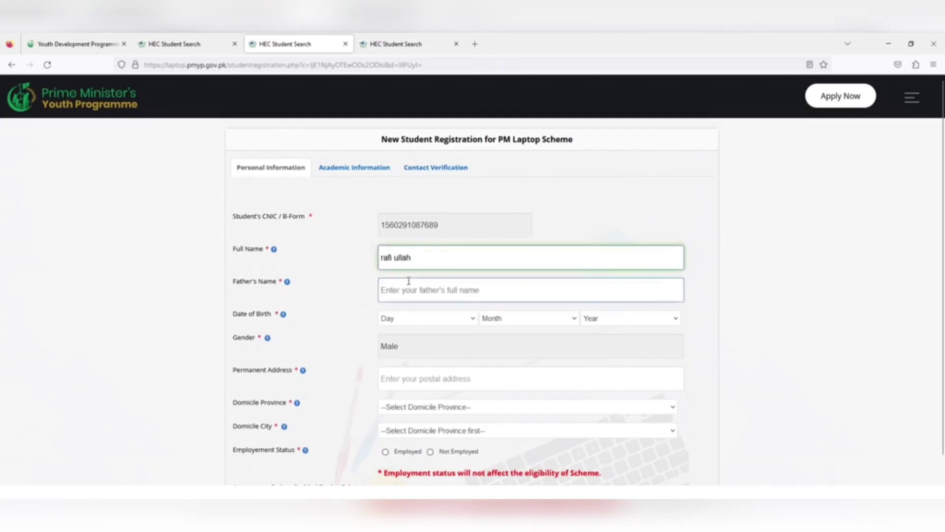
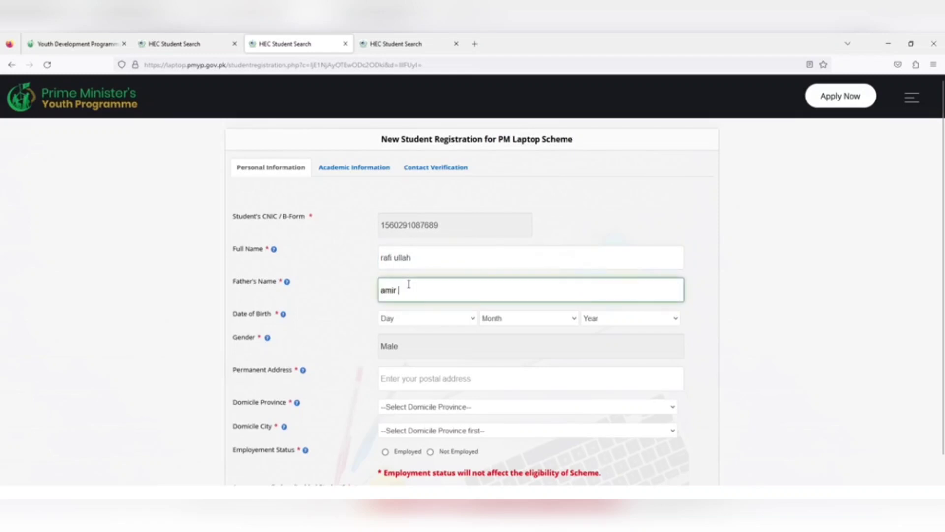
Set the date of birth to 14 February 2003.
left_click(441, 321)
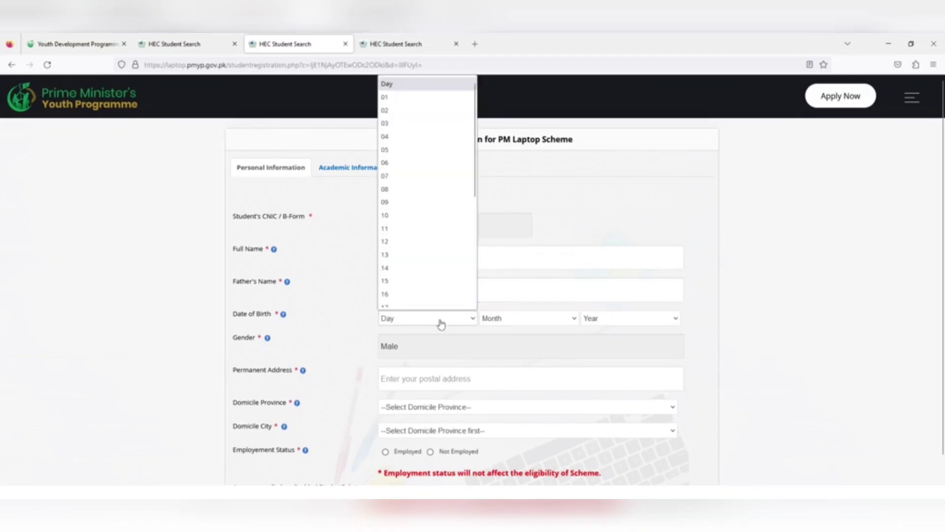
left_click(413, 270)
left_click(509, 322)
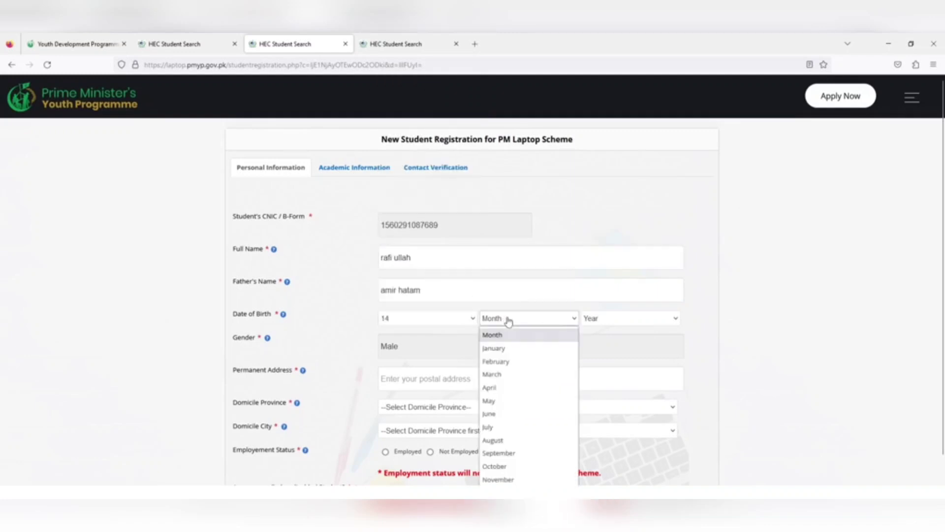
left_click(498, 361)
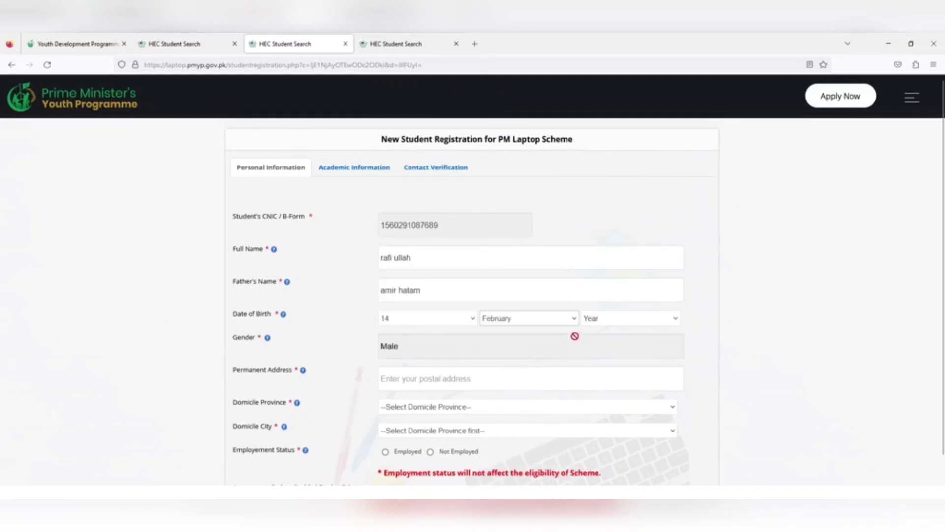
left_click(605, 324)
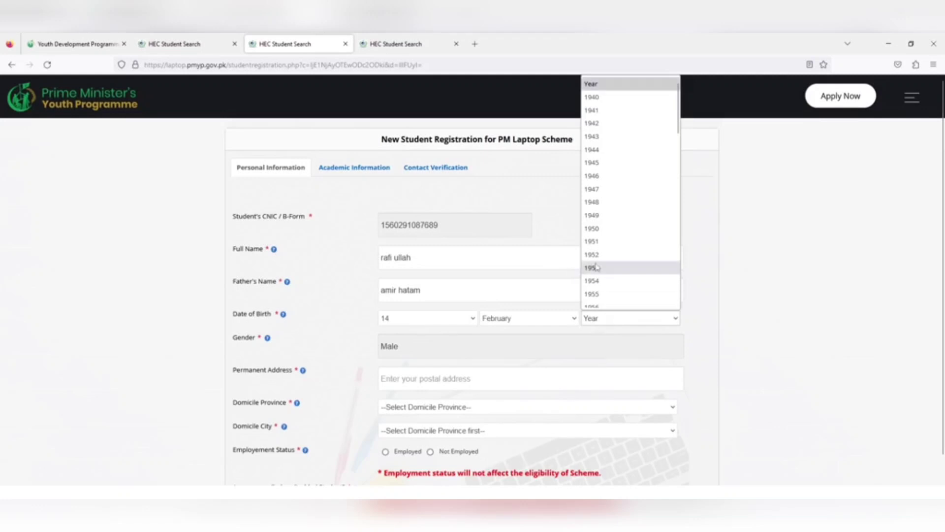
left_click_drag(679, 120, 683, 225)
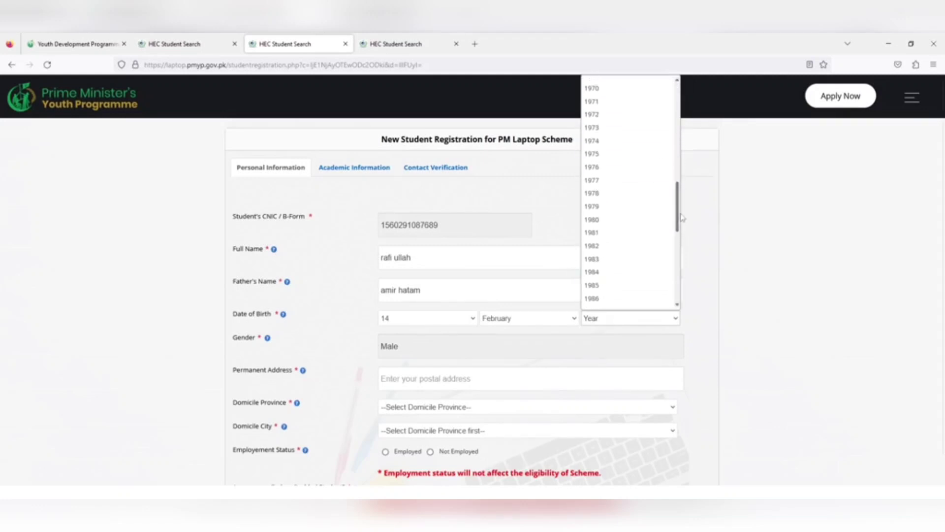
scroll(619, 215, "up", 1)
scroll(675, 204, "down", 1)
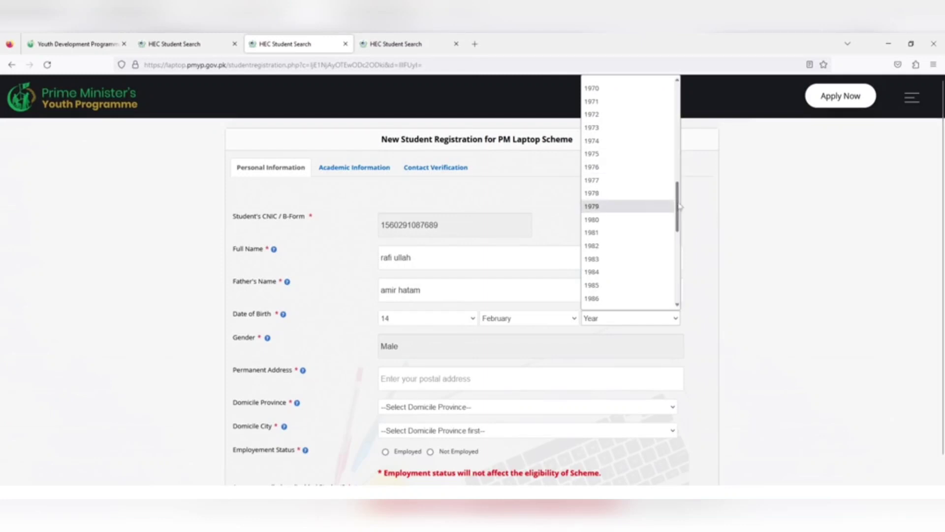
left_click_drag(680, 224, 680, 278)
left_click(609, 241)
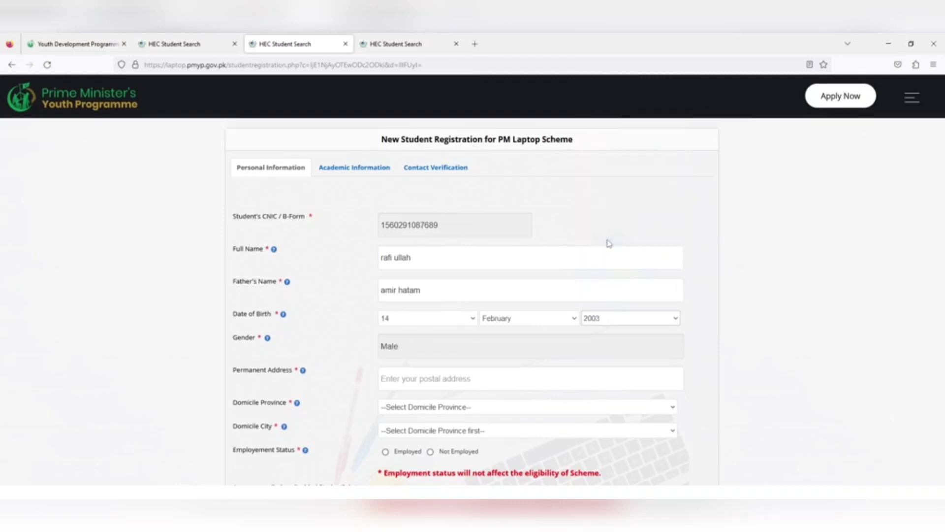
left_click(423, 349)
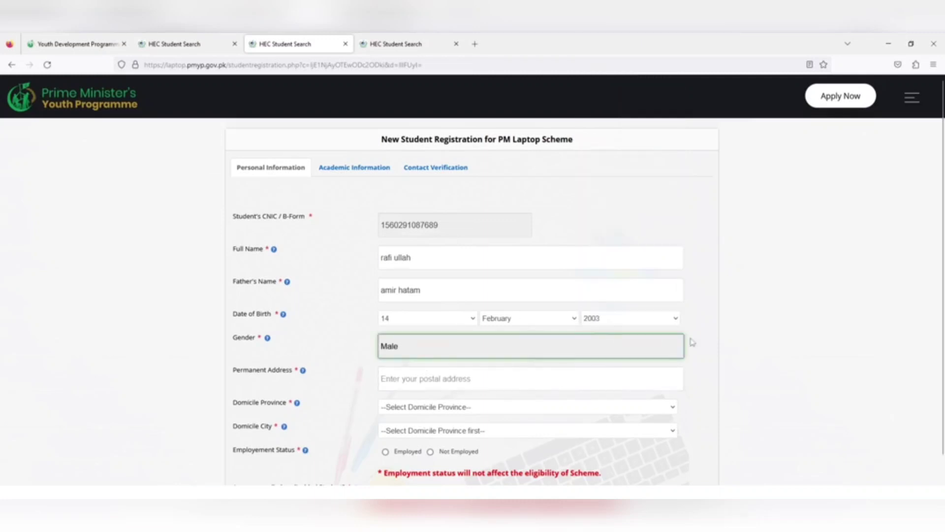
Enter the permanent address and set the domicile to Khyber Pakhtunkhwa, Chakdara.
left_click(708, 355)
left_click(475, 376)
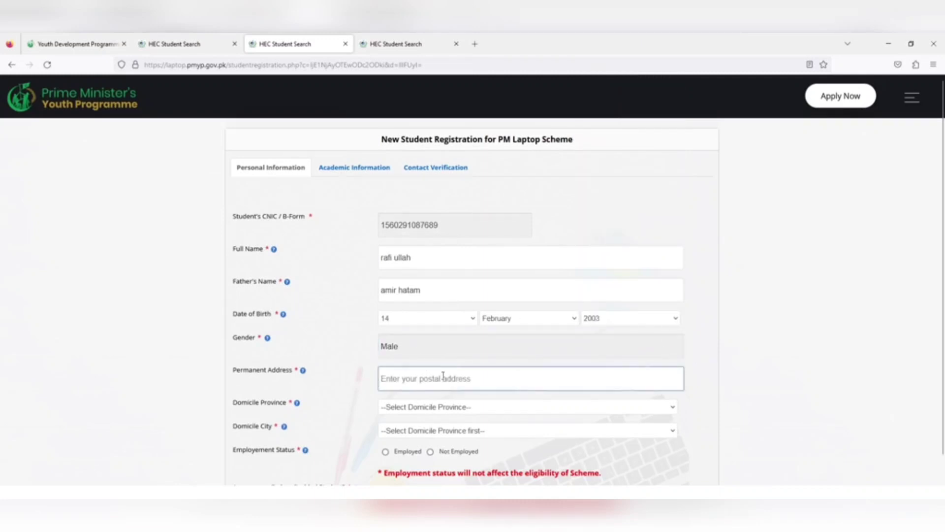
type("UOM")
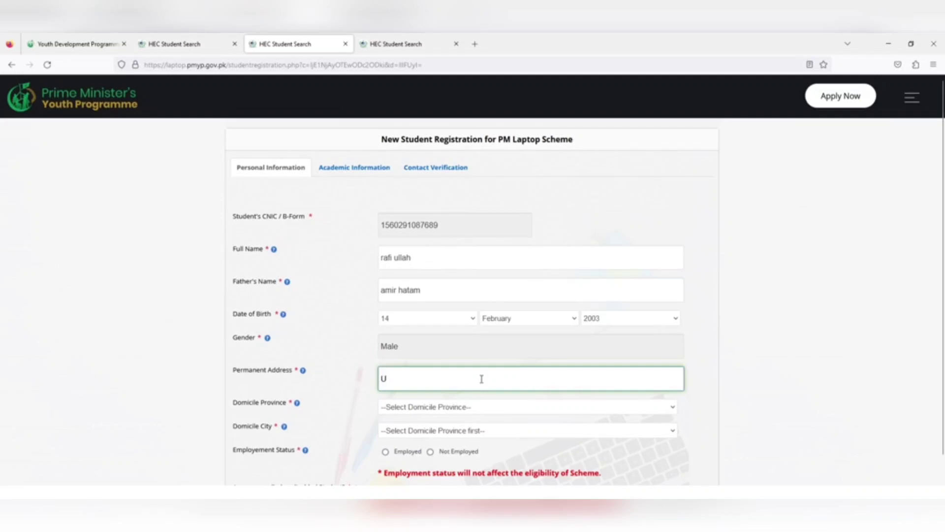
left_click(429, 408)
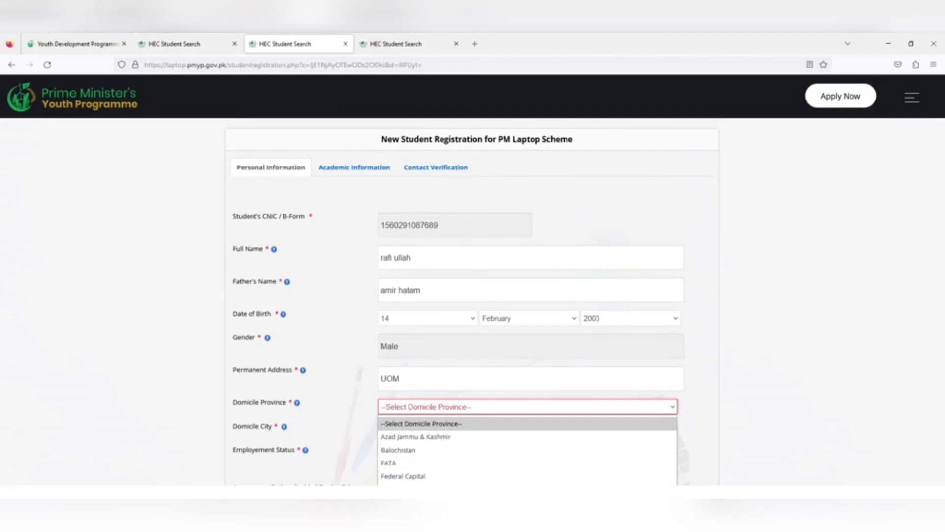
left_click(424, 503)
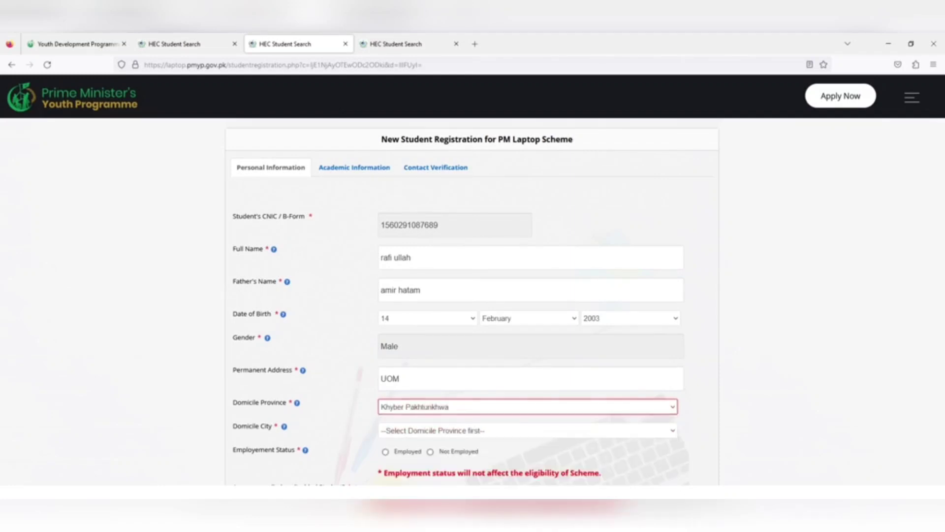
left_click(443, 431)
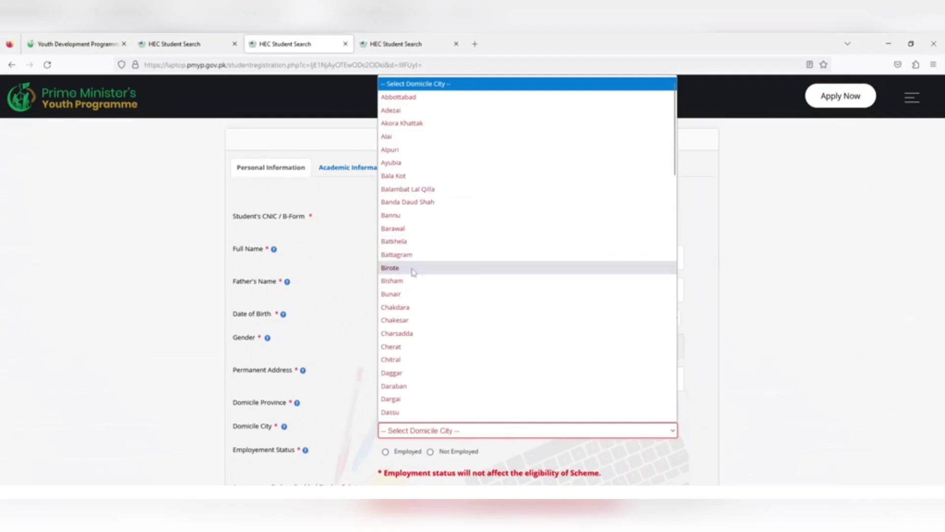
key("c")
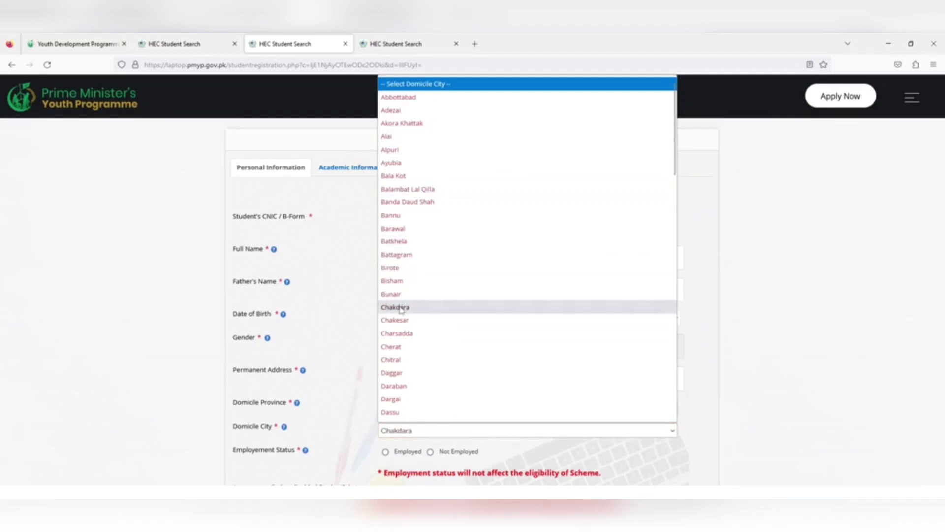
left_click(401, 308)
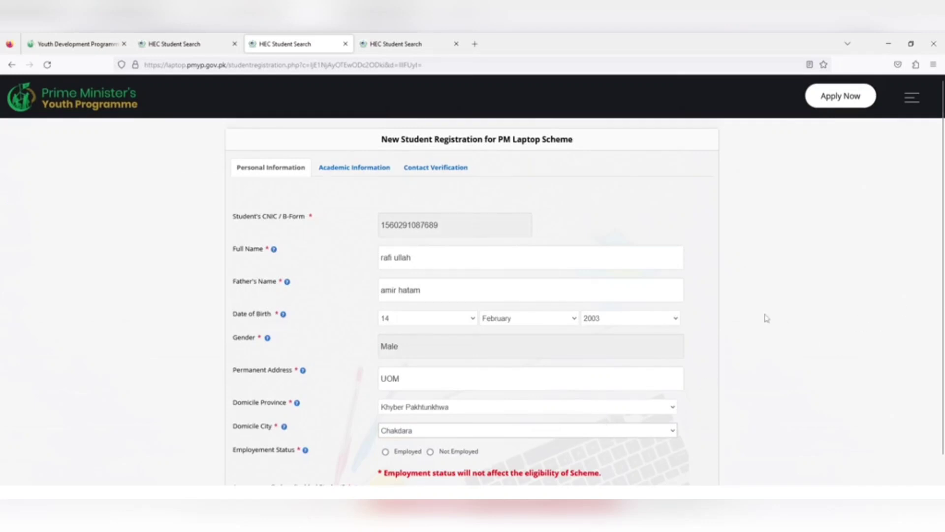
key("Down")
key("Down")
key("Down")
key("Up")
key("Up")
key("Up")
Mark the student Not Employed, answer No to an earlier laptop scheme, and go to Academic Information.
left_click(431, 452)
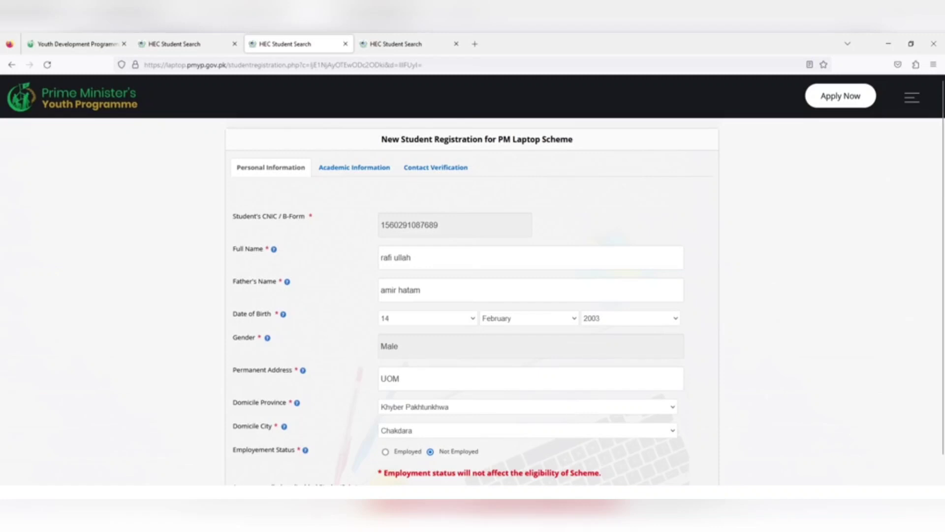
key("alt+Down")
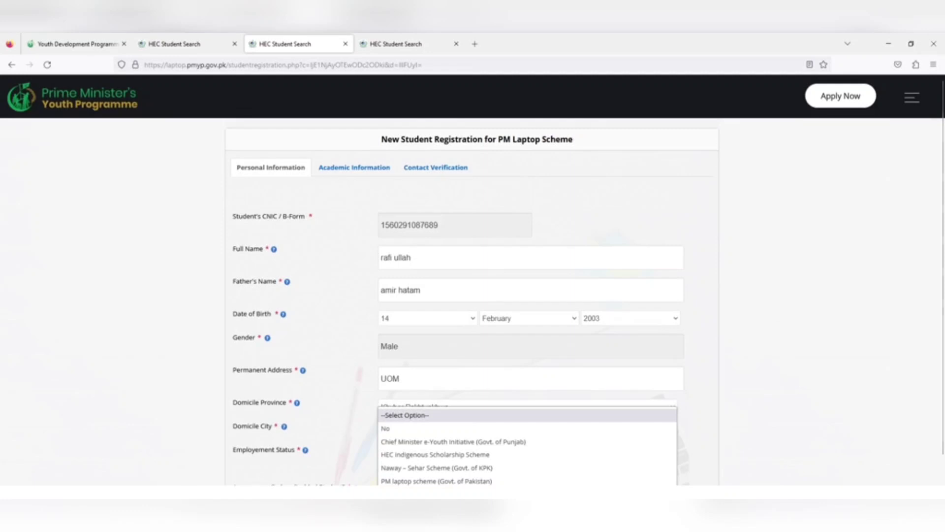
left_click(387, 429)
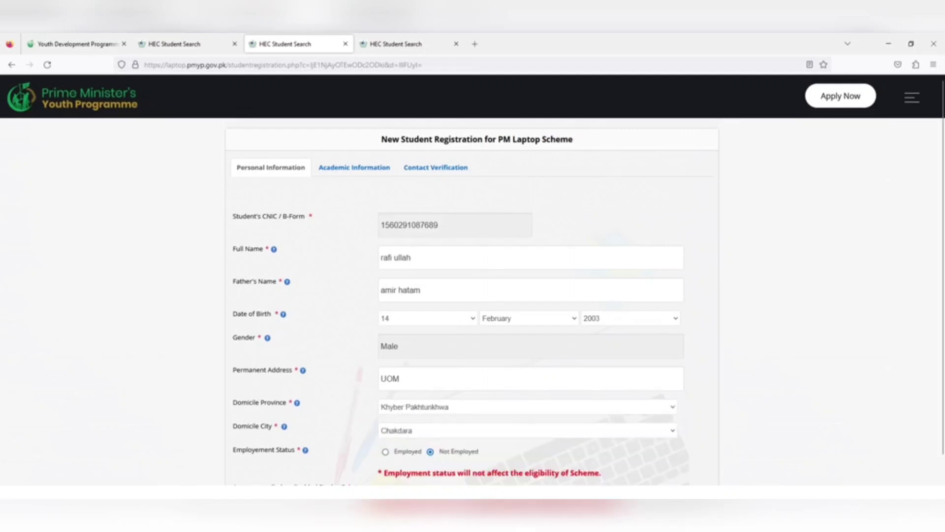
left_click(413, 221)
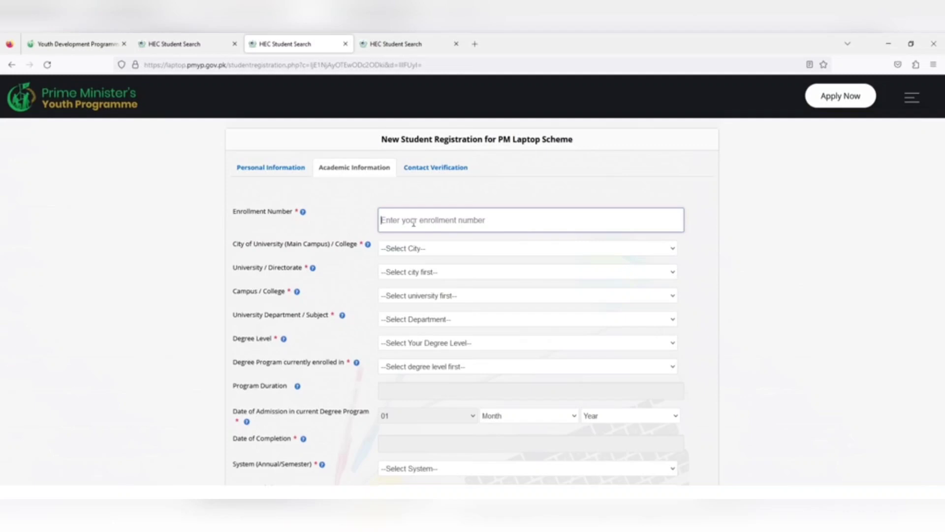
Enter the enrollment number and choose Chakdara Malakand city and University of Malakand.
type("UOM")
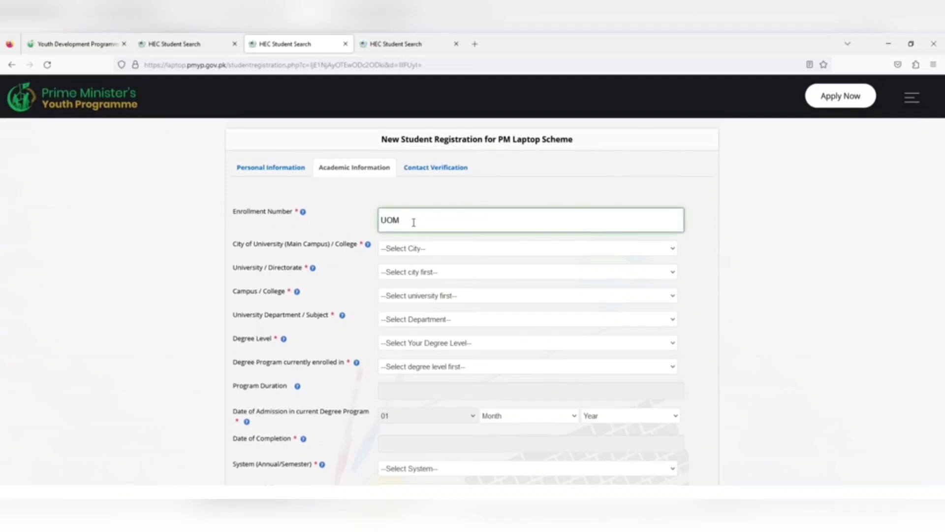
type("123")
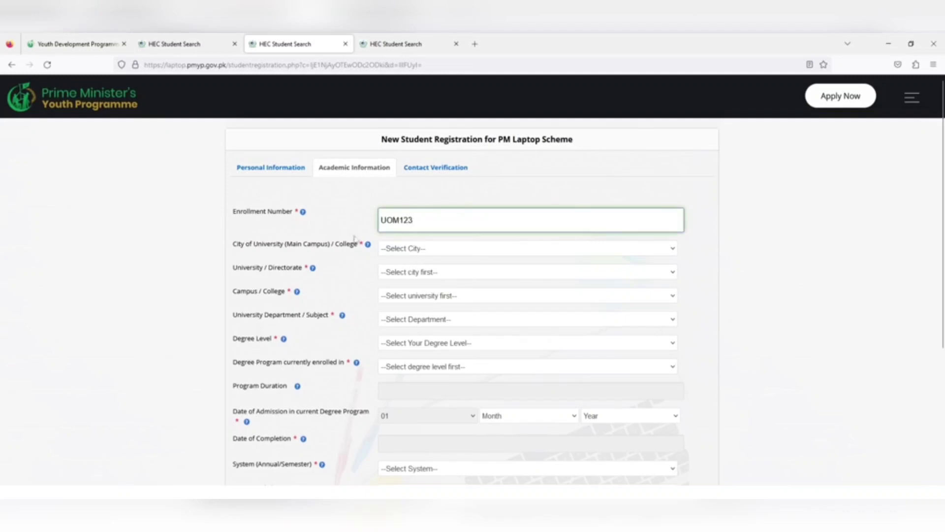
left_click(416, 249)
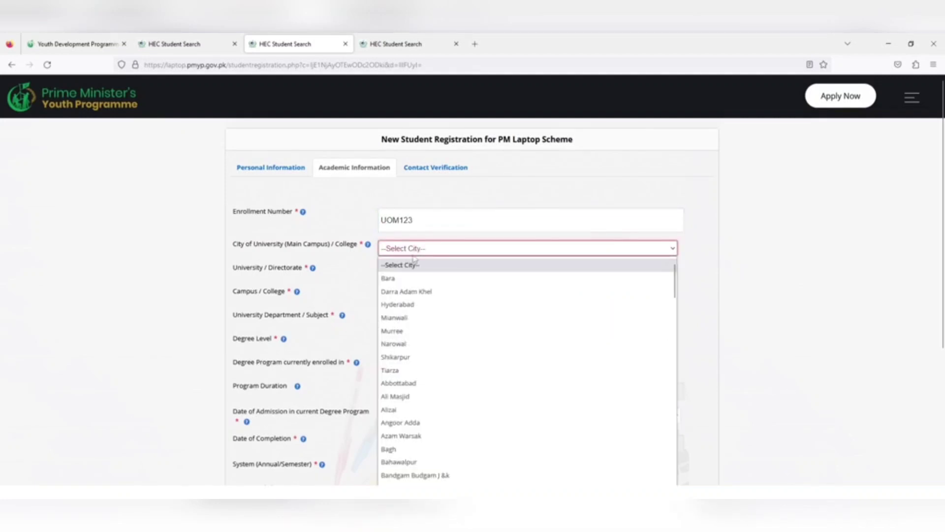
key("c")
key("Return")
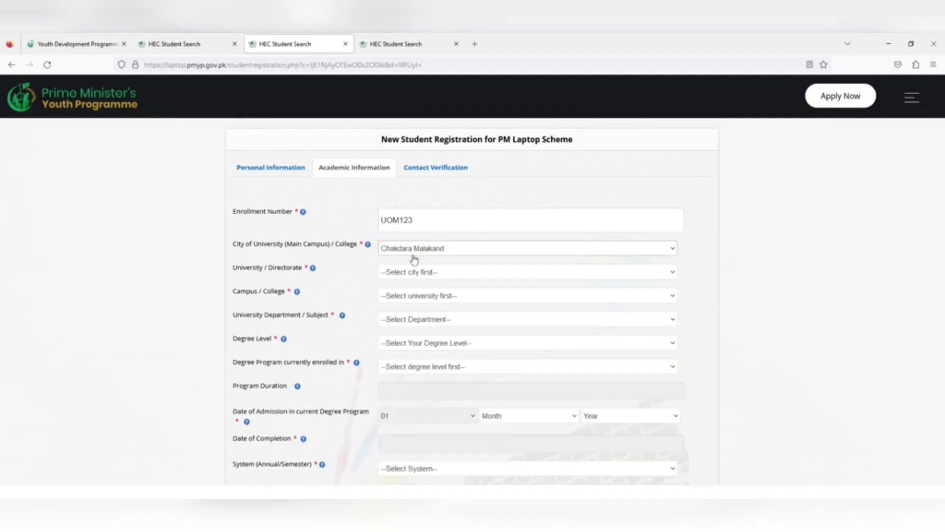
scroll(414, 259, "down", 1)
left_click(412, 238)
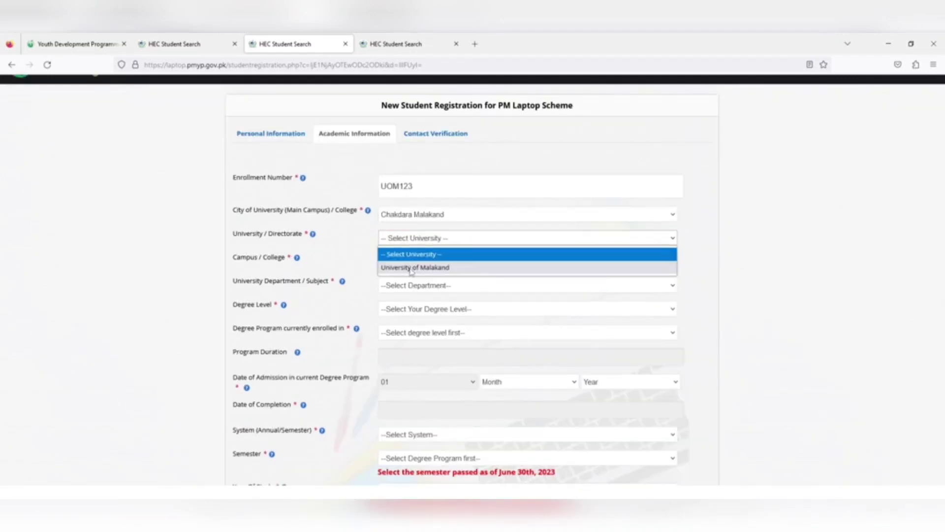
left_click(412, 268)
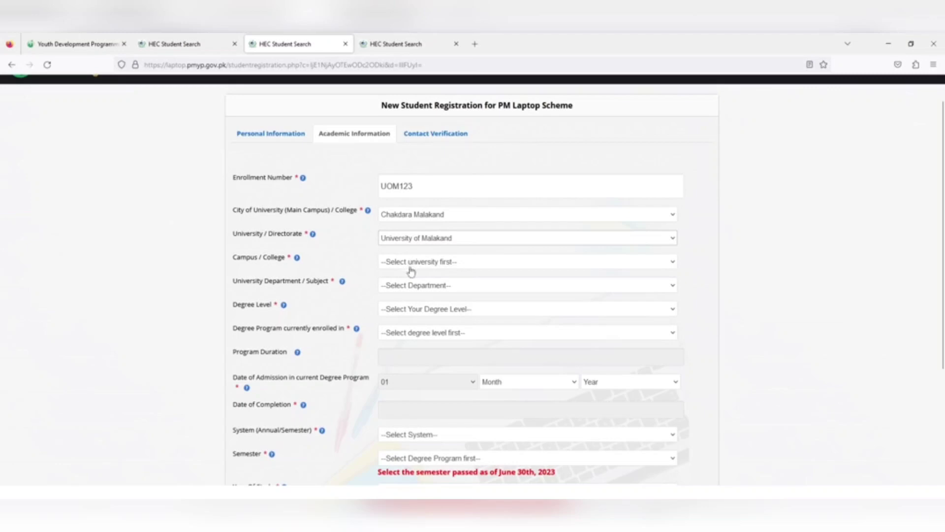
Select Main campus and the Computer Science & Information Technology department.
left_click(410, 263)
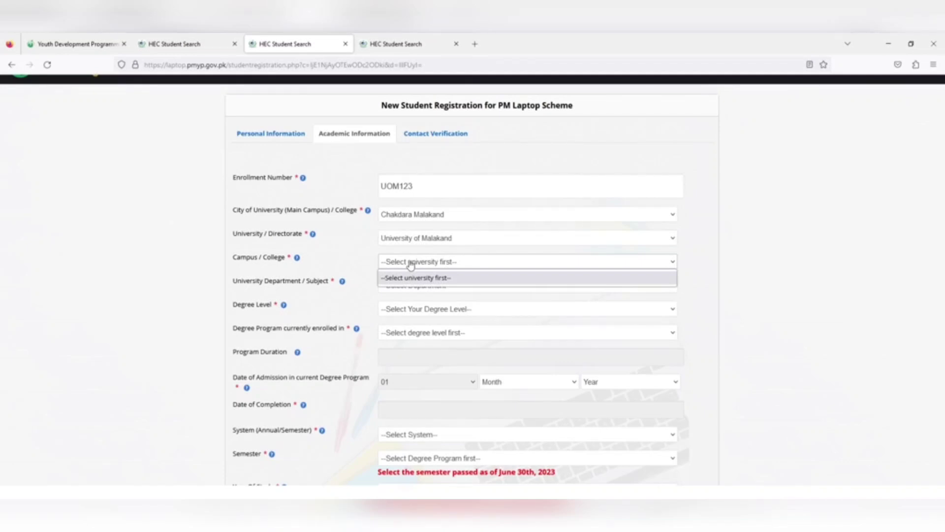
left_click(411, 264)
left_click(411, 264)
left_click(411, 264)
left_click(404, 263)
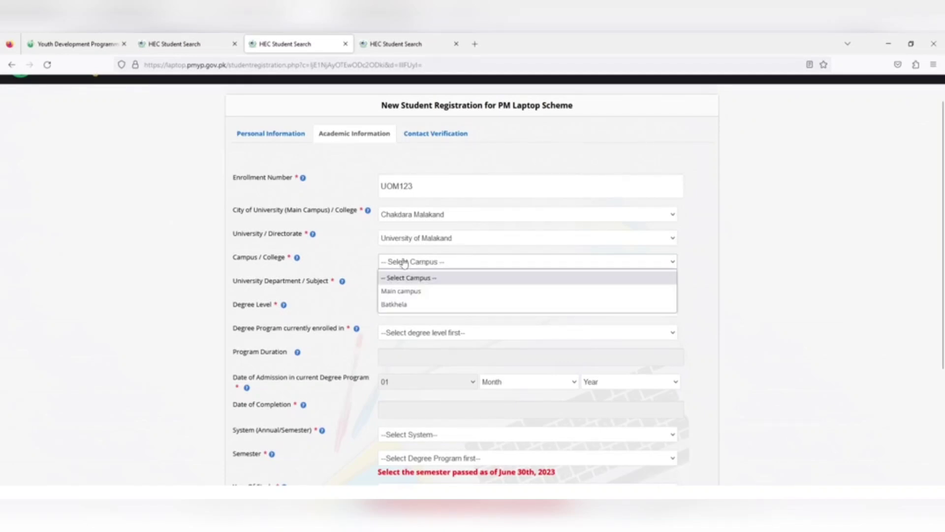
left_click(402, 291)
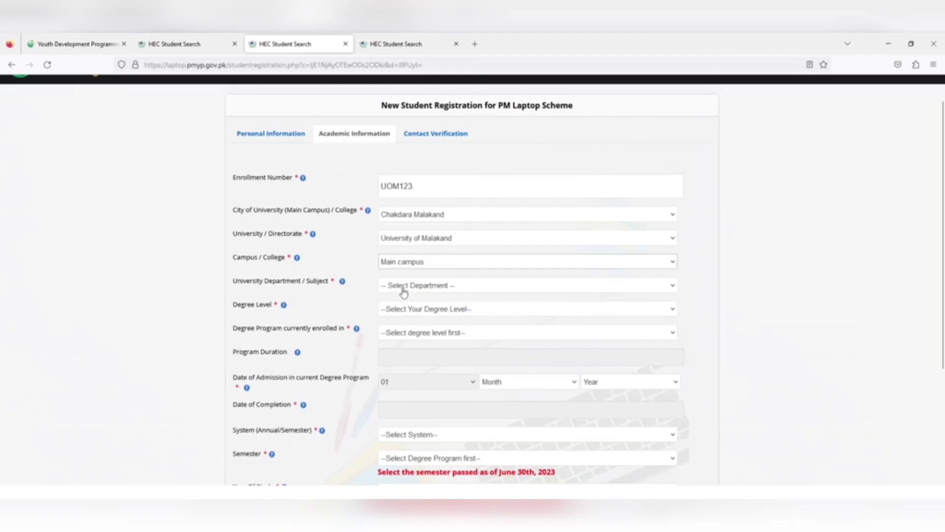
left_click(404, 286)
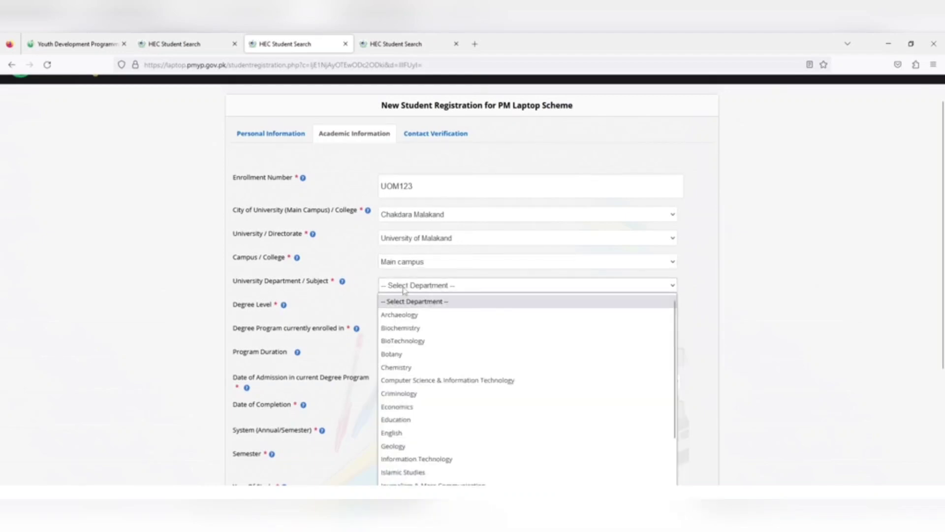
left_click(419, 384)
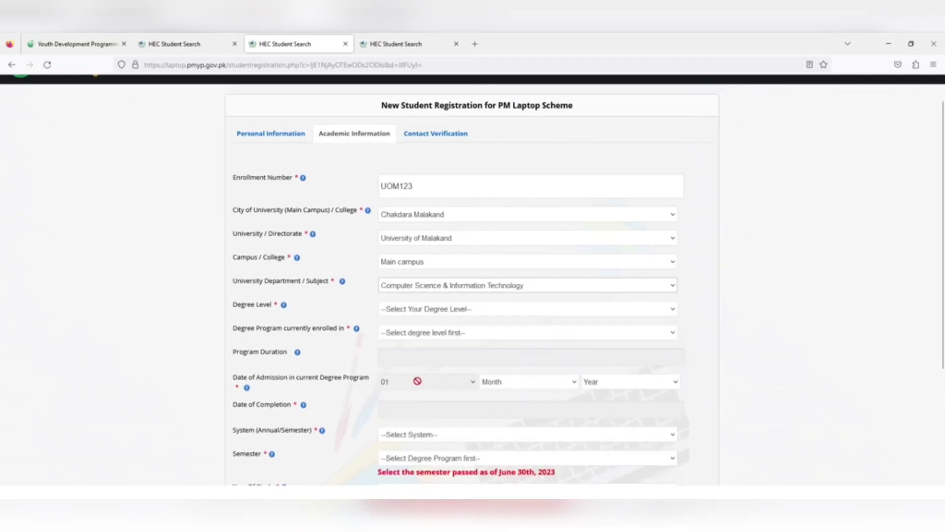
Set the degree level to Bachelor/ Masters (16 years) and the program to BS (Hons).
left_click(415, 310)
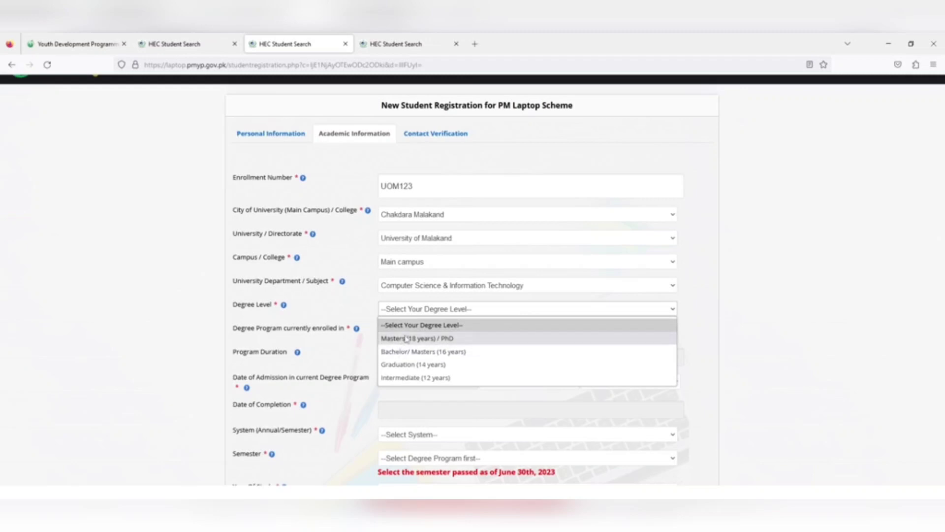
left_click(407, 353)
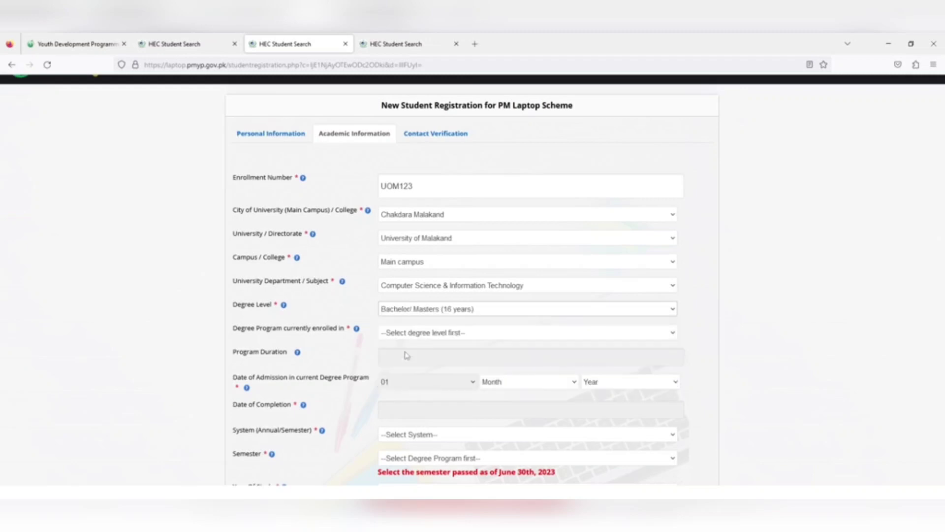
left_click(426, 334)
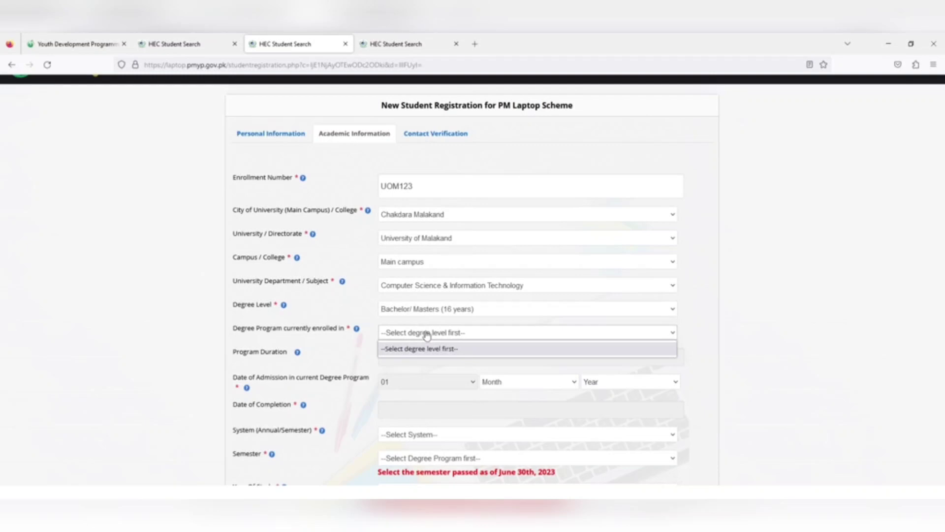
left_click(427, 335)
left_click(423, 309)
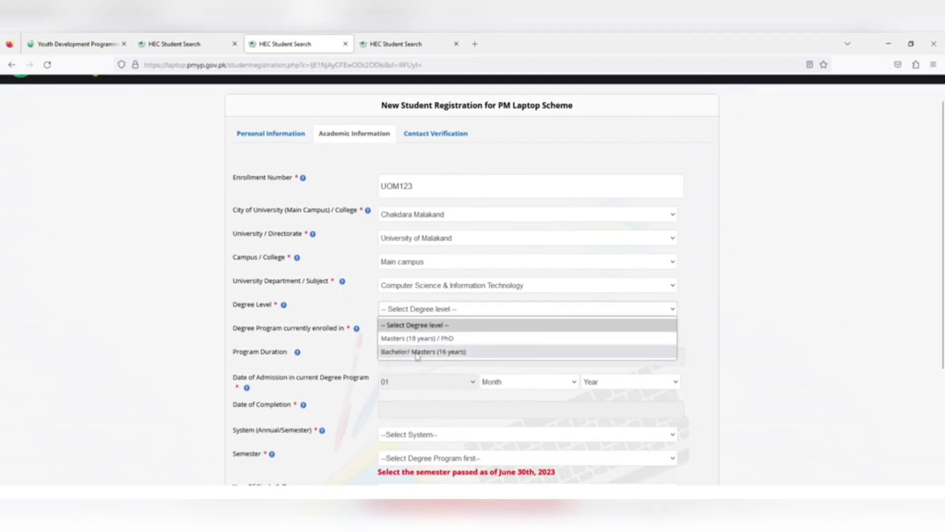
left_click(416, 350)
left_click(418, 337)
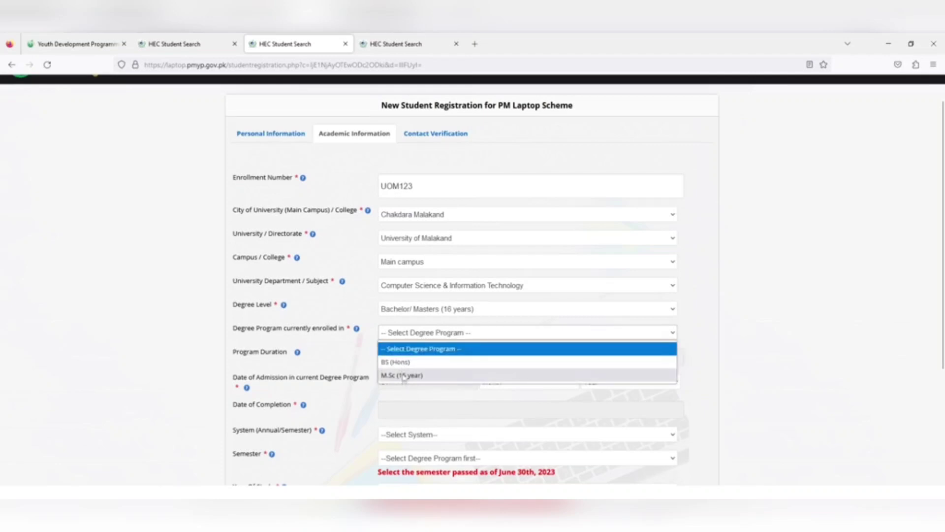
left_click(403, 364)
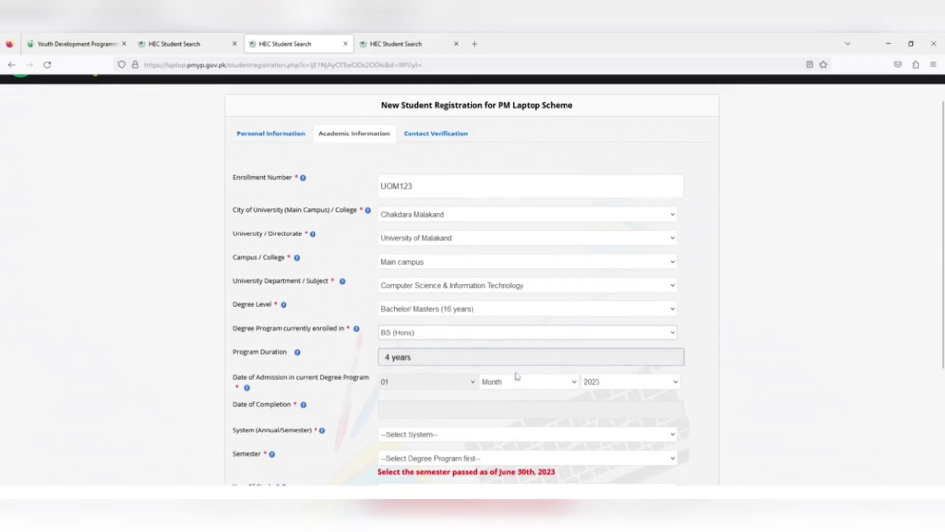
Change the admission year from 2022 to 2021, dismissing the incomplete-date warnings.
left_click(608, 383)
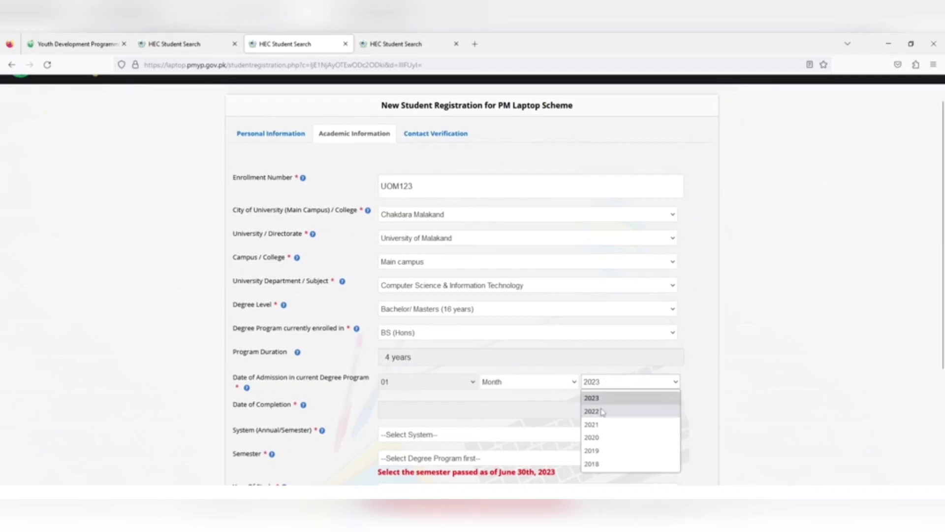
left_click(592, 411)
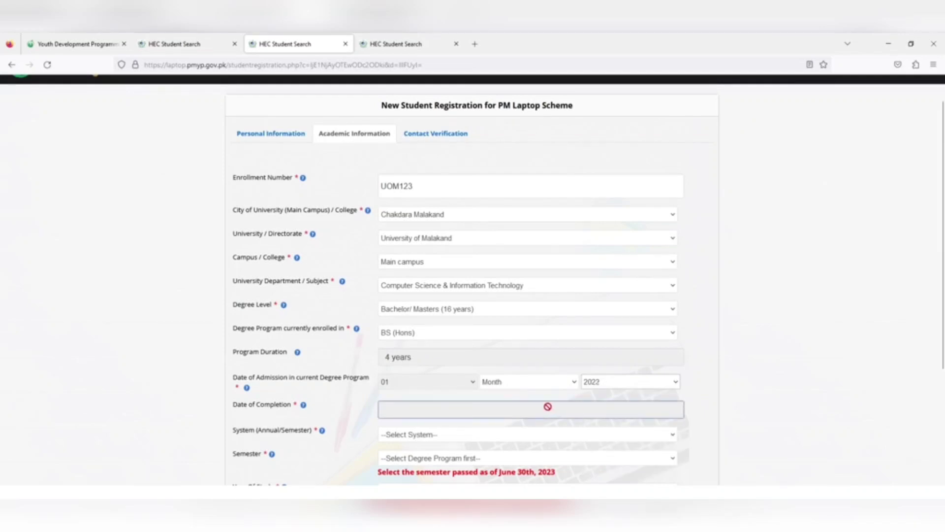
left_click(498, 416)
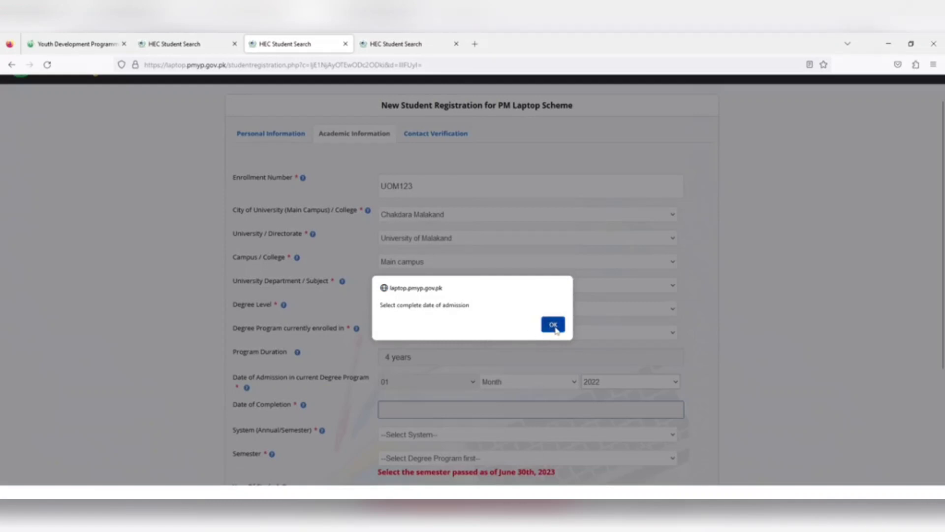
left_click(552, 325)
left_click(607, 383)
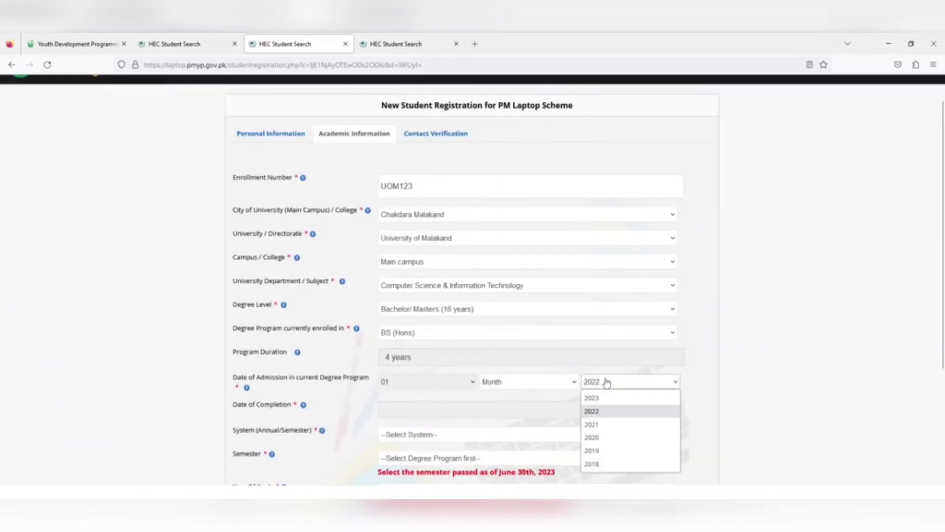
left_click(597, 424)
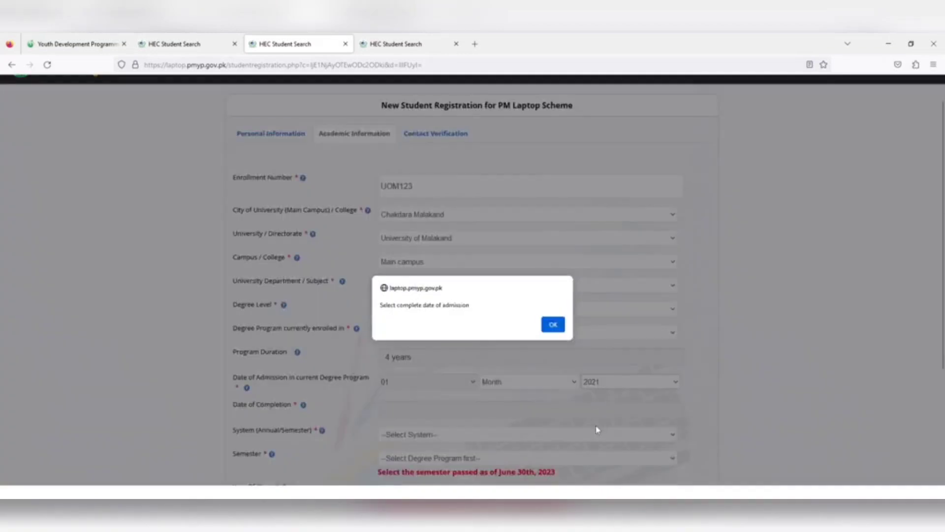
left_click(553, 332)
left_click(426, 411)
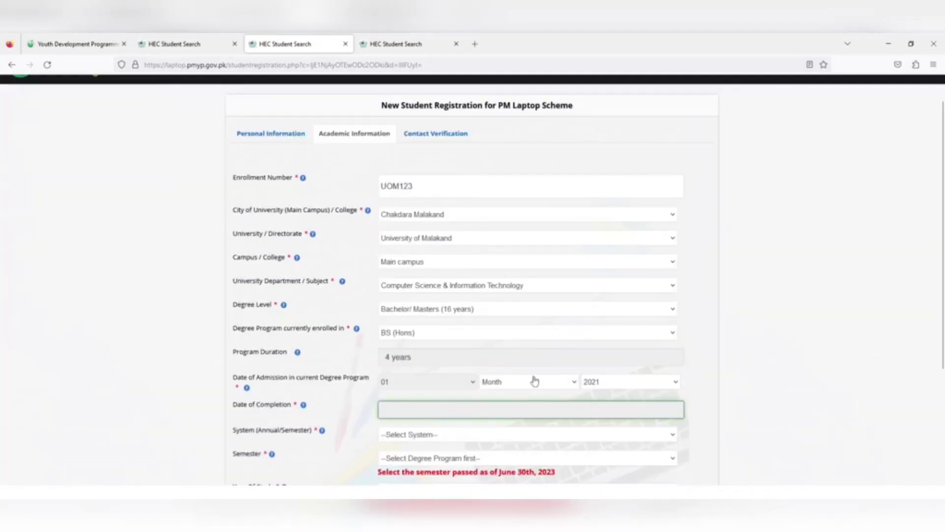
left_click(571, 439)
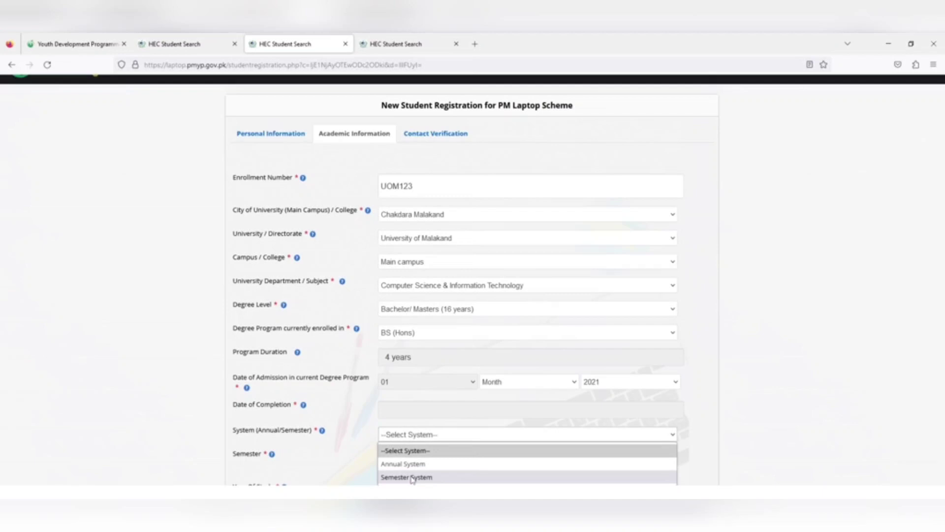
Switch the study system to Semester System and choose Semester 5.
left_click(411, 463)
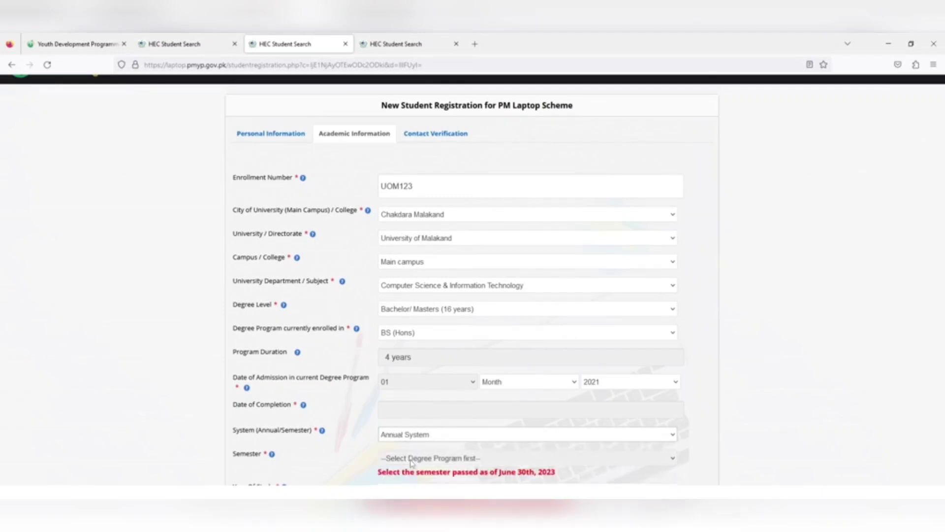
left_click(406, 435)
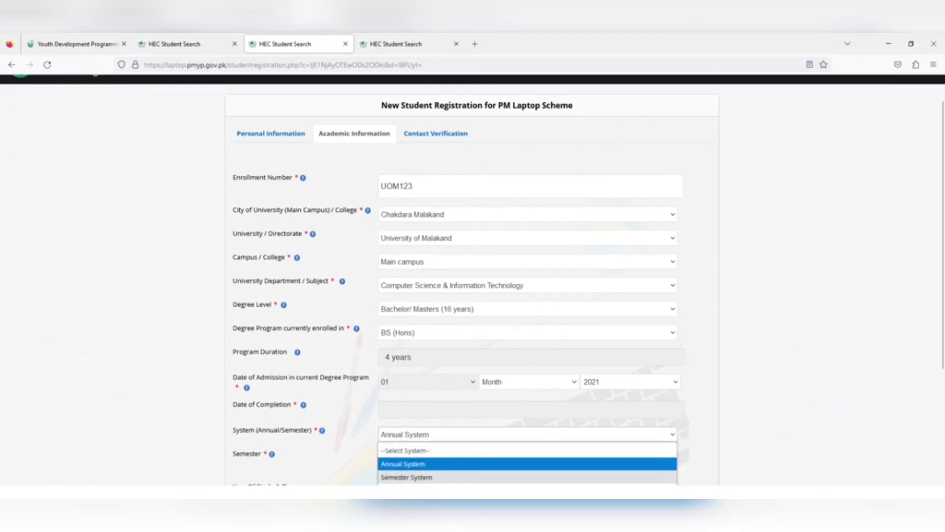
left_click(402, 477)
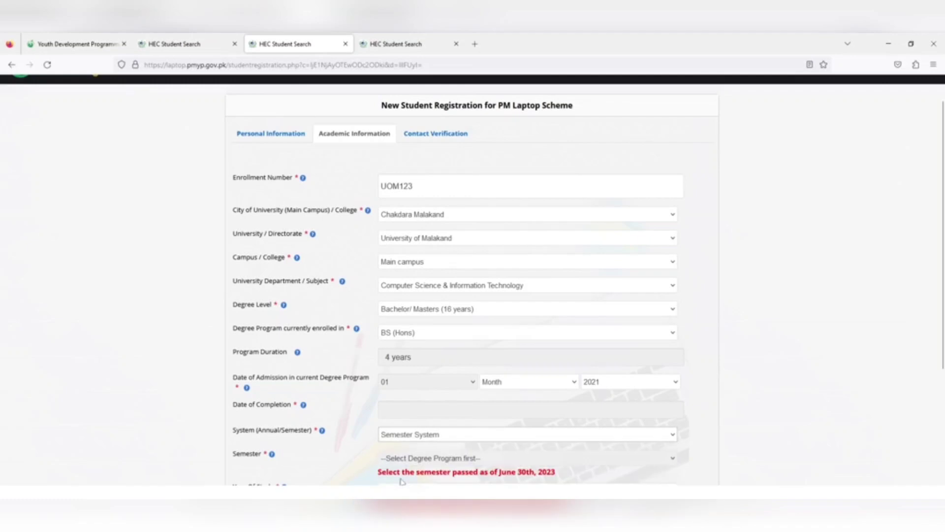
left_click(502, 460)
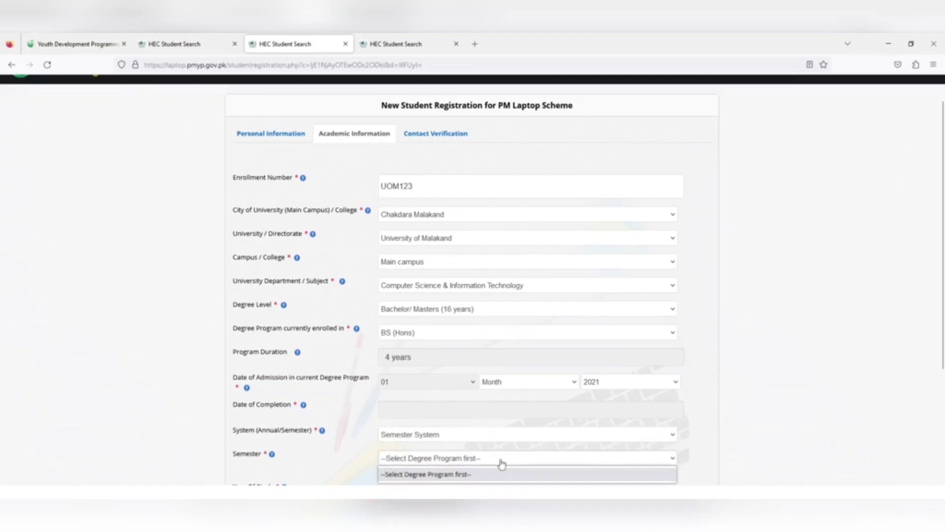
left_click(705, 401)
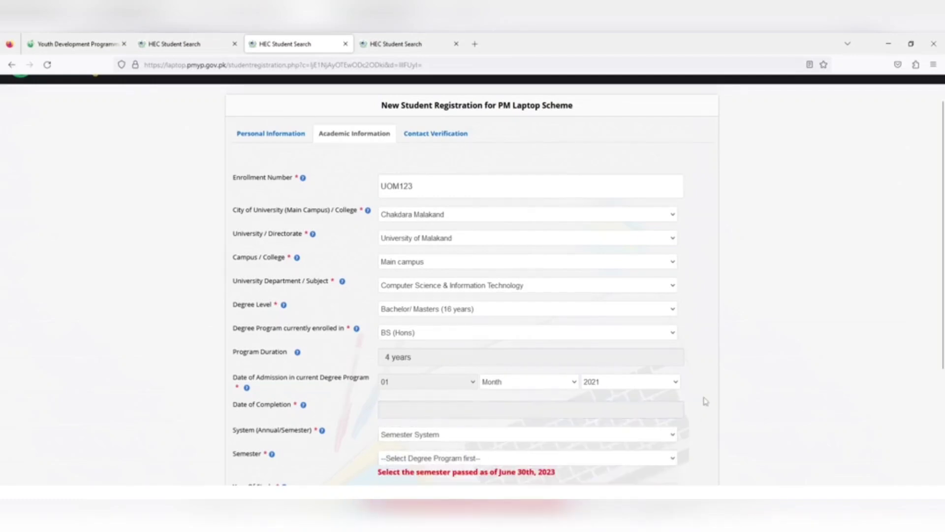
scroll(705, 402, "down", 3)
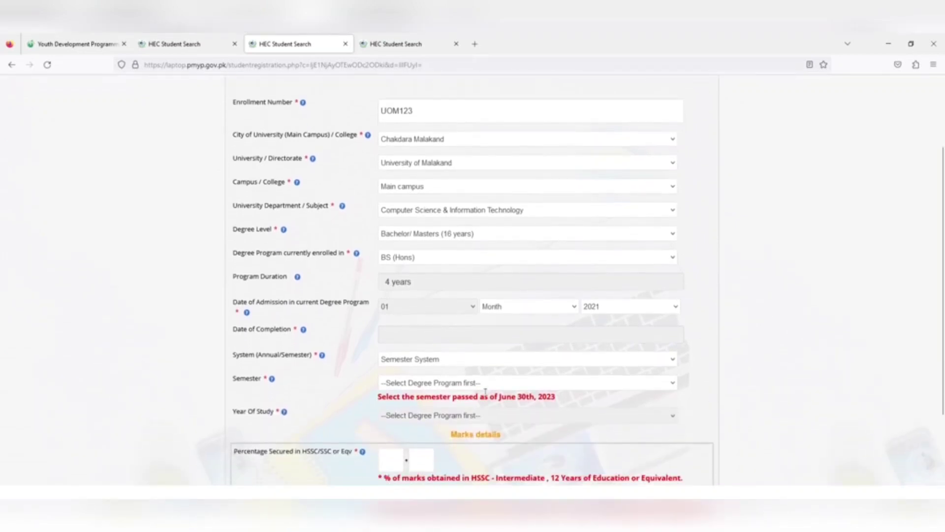
left_click(459, 385)
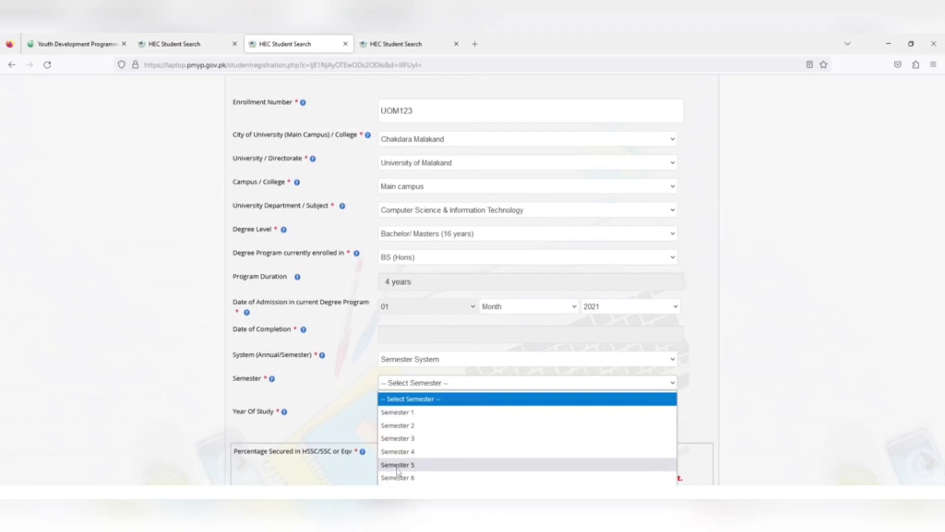
left_click(397, 464)
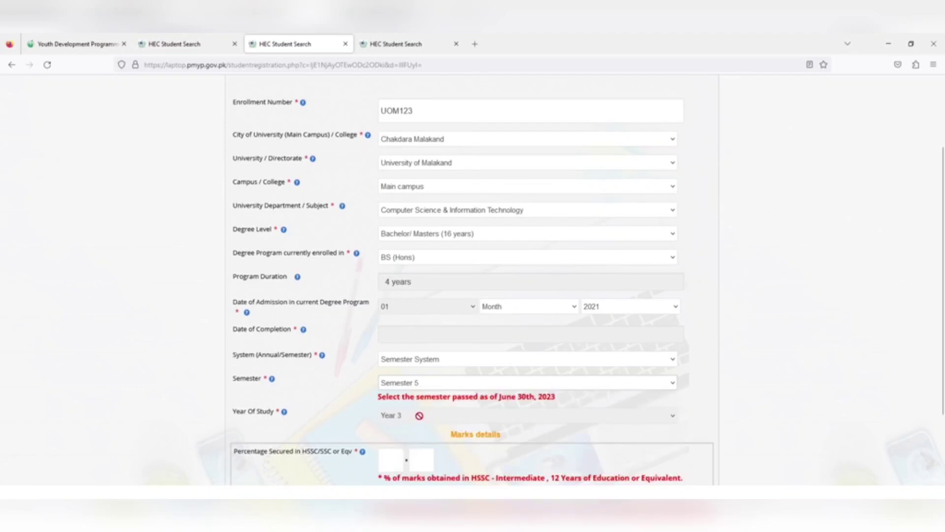
left_click(458, 339)
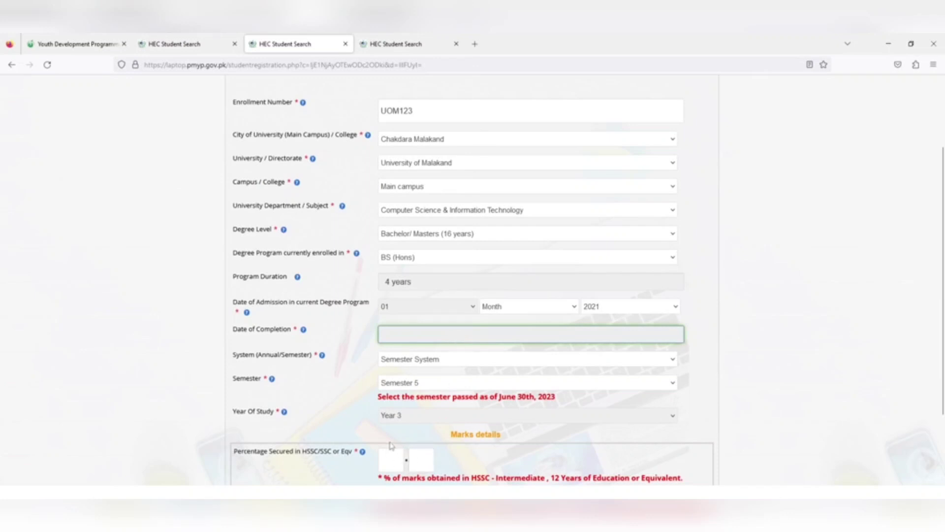
Enter the HSSC percentage as 70.00.
left_click(390, 457)
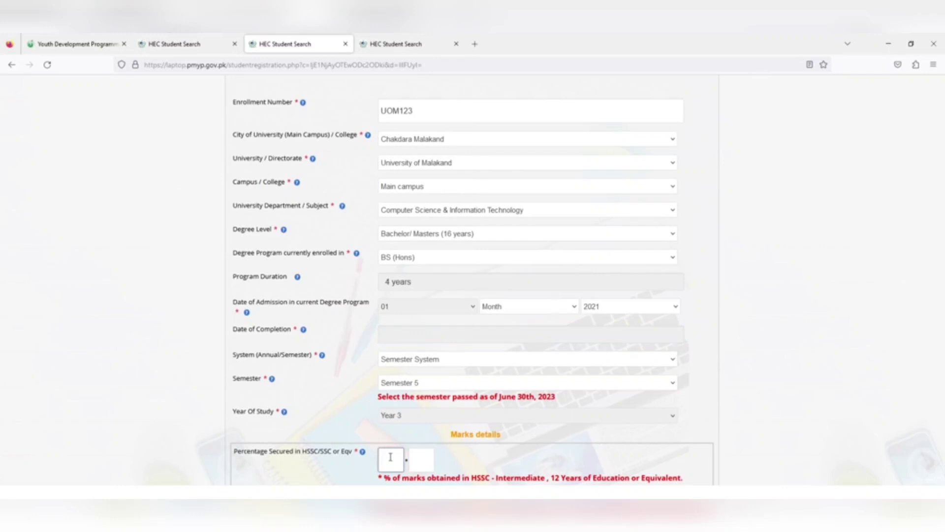
type("70")
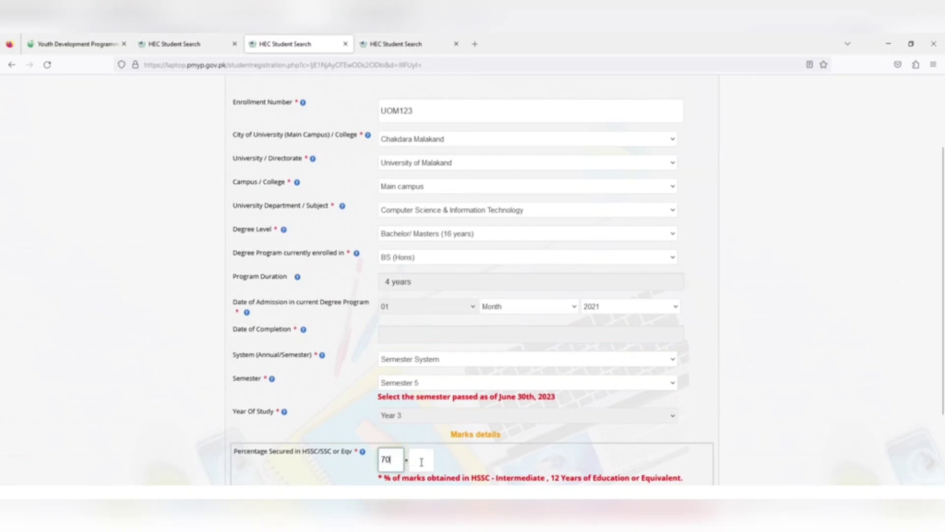
left_click(422, 460)
type("00")
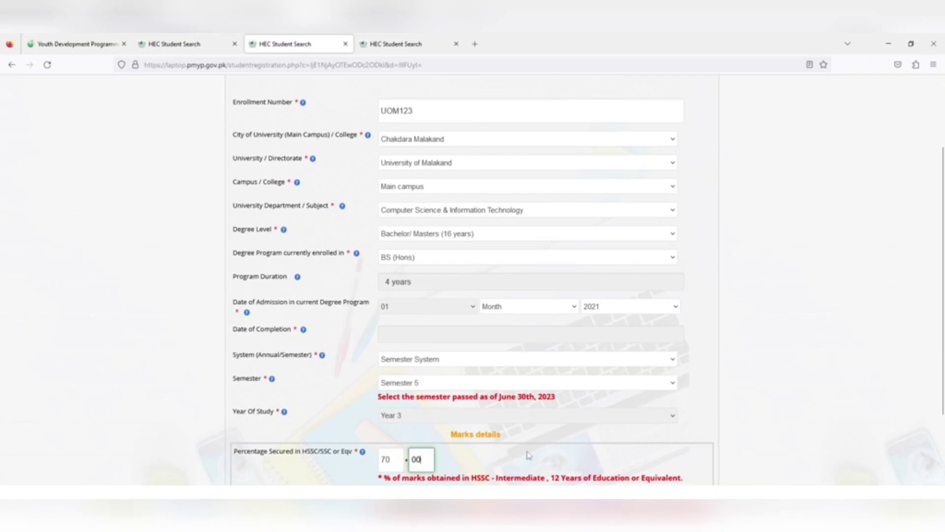
left_click(522, 456)
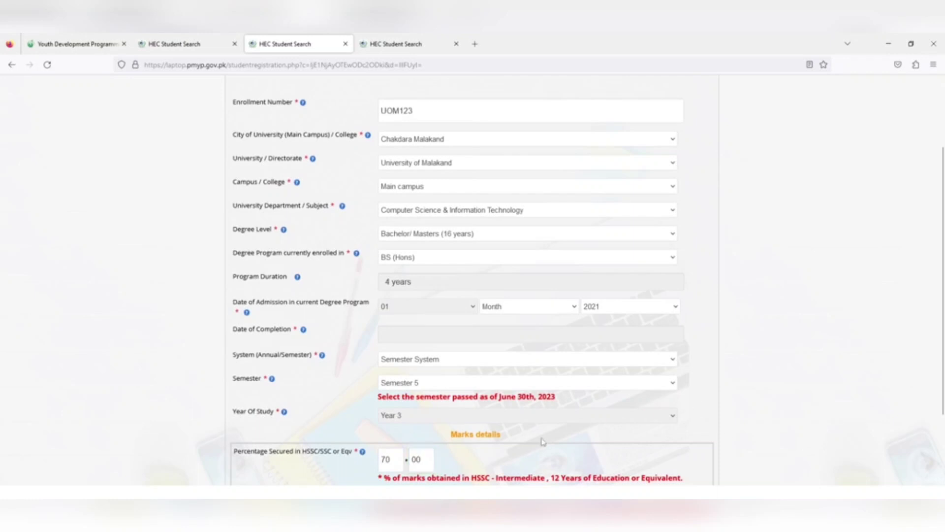
Choose CGPA System grading and enter a last-exam CGPA of 3.5.
left_click(527, 493)
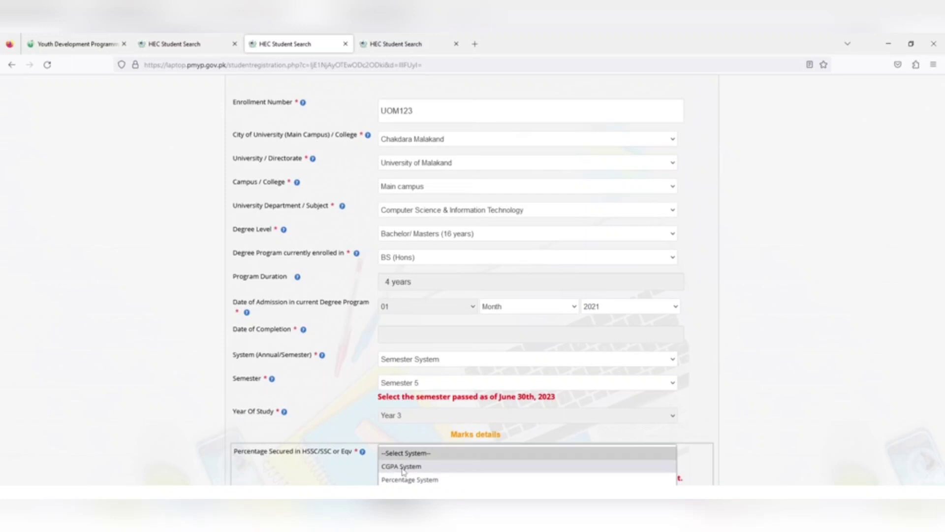
left_click(402, 471)
scroll(382, 440, "down", 3)
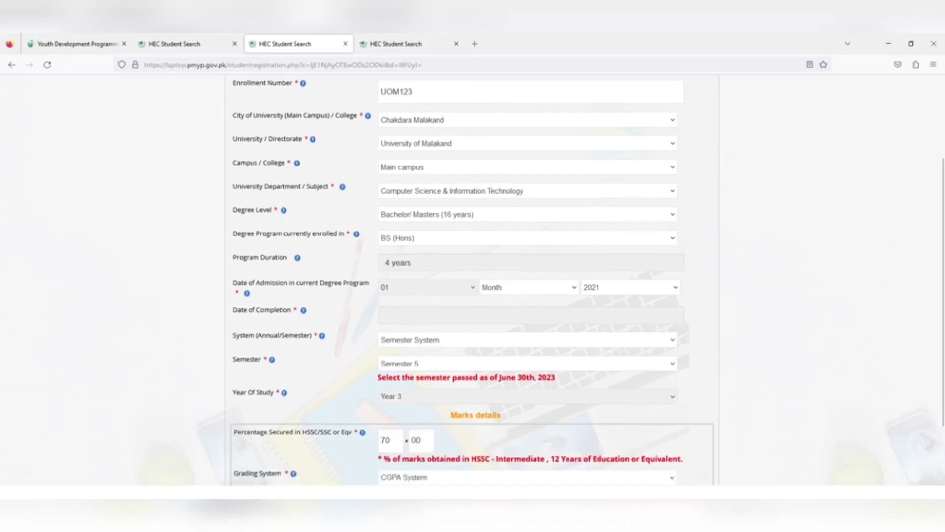
left_click(393, 400)
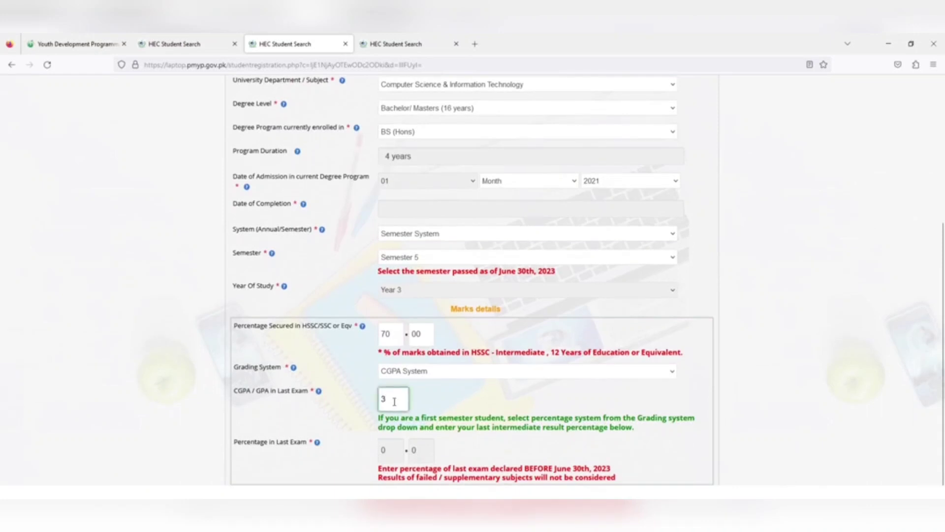
type("3.5")
left_click(479, 389)
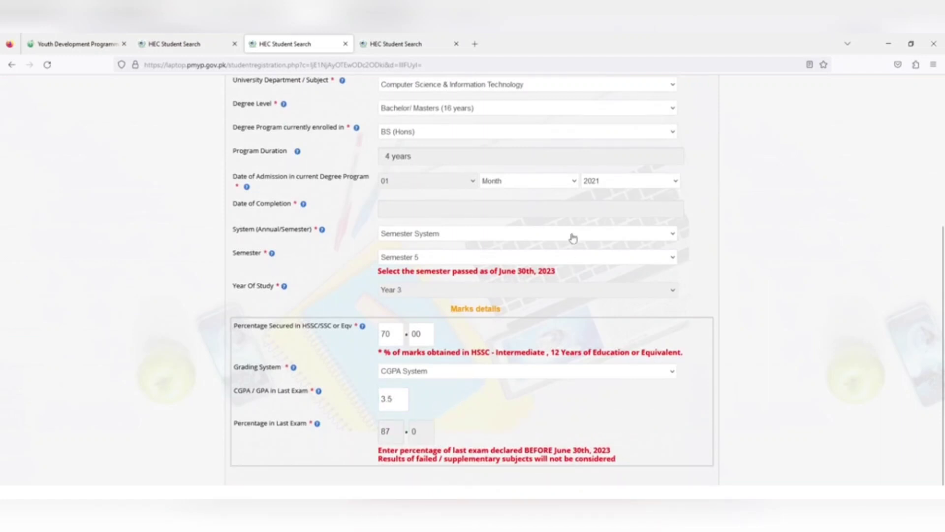
Set the admission date to February 2021 so the completion date fills as 01-2-2025.
left_click(532, 186)
left_click(502, 226)
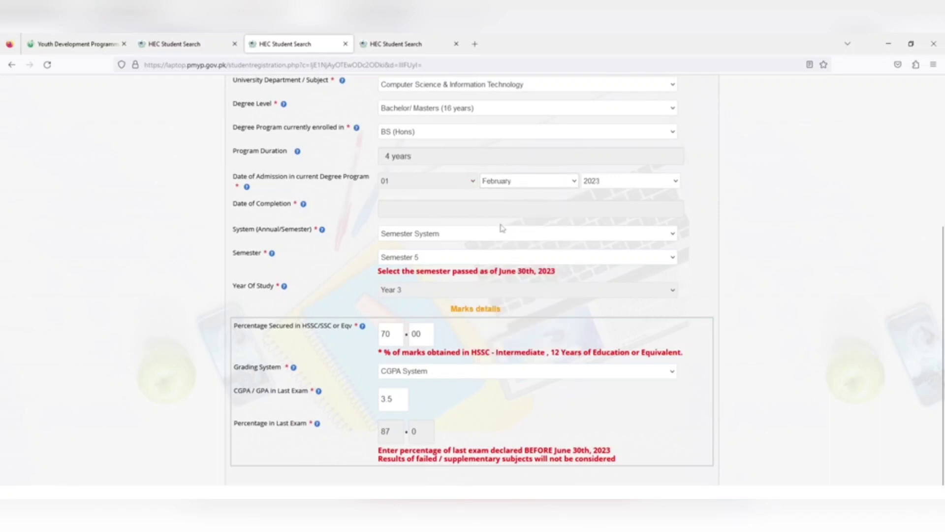
left_click(584, 181)
left_click(593, 224)
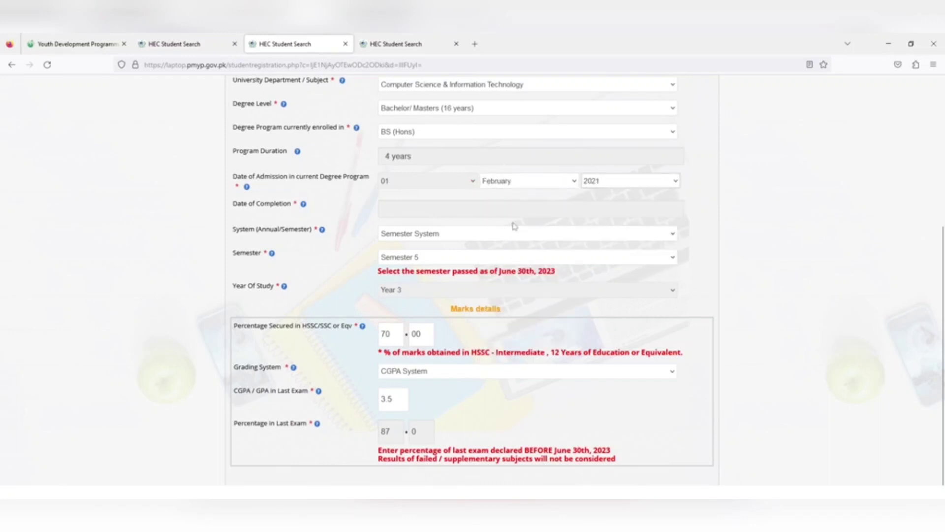
left_click(499, 207)
scroll(702, 216, "up", 2)
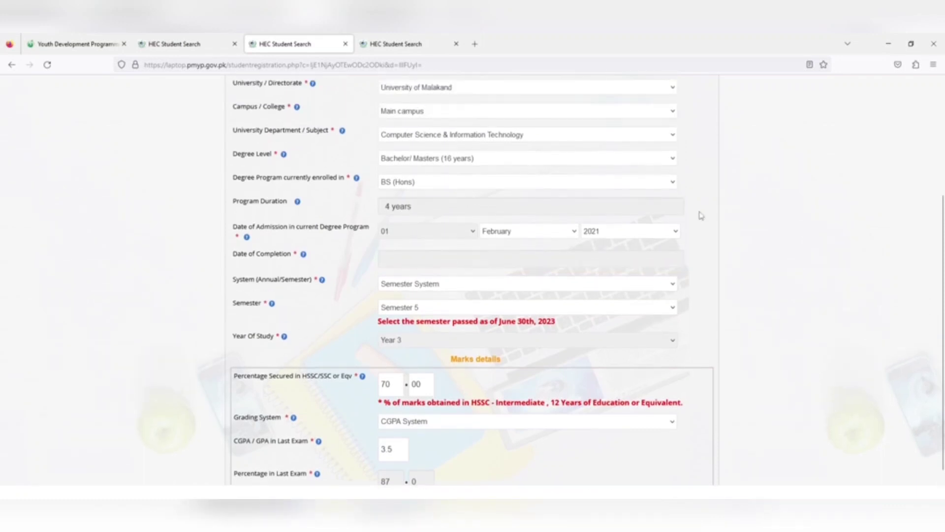
left_click(448, 201)
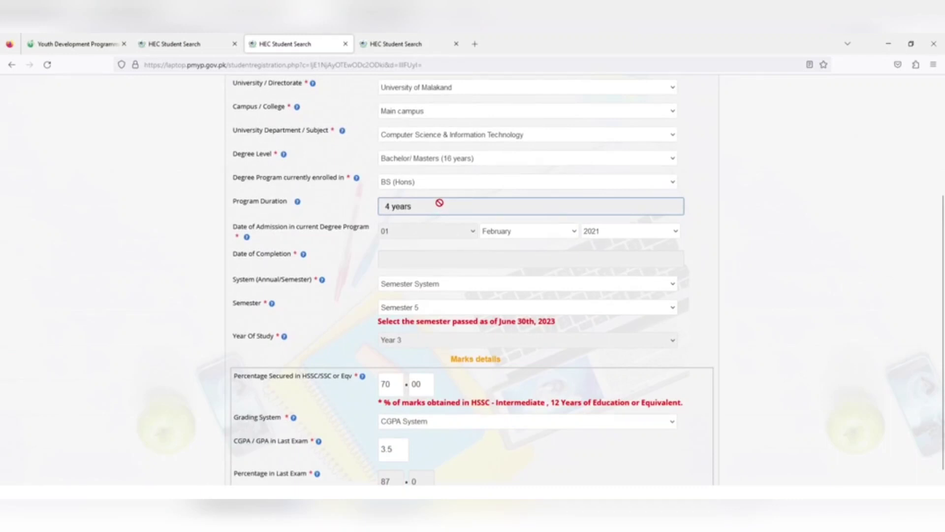
left_click(433, 260)
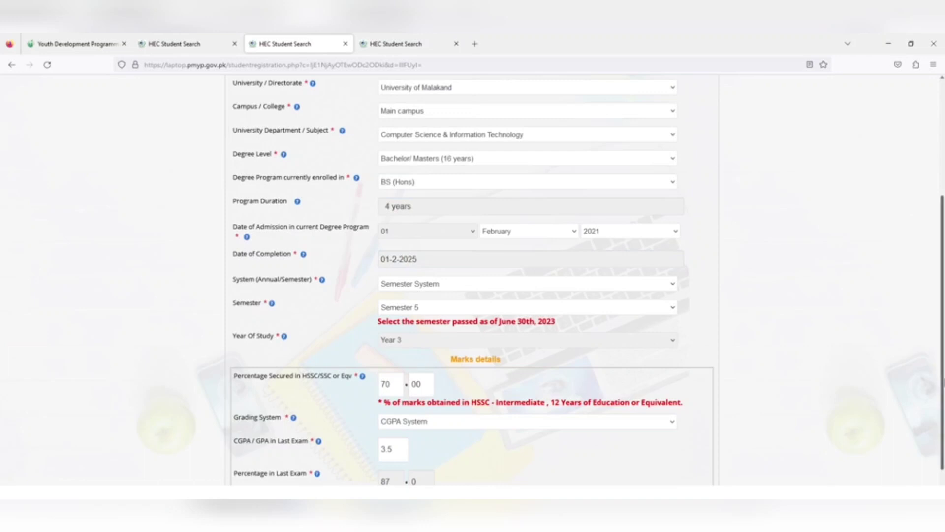
scroll(941, 296, "down", 3)
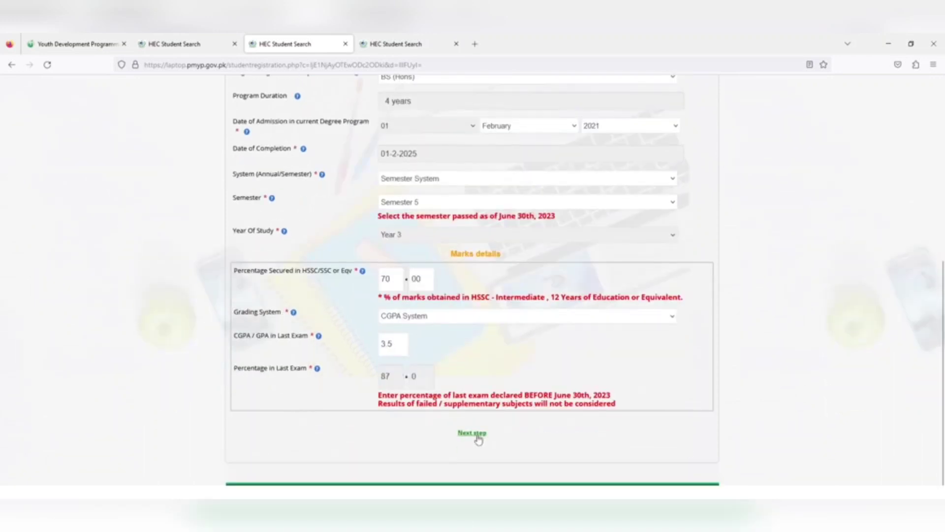
In Contact Verification, enter the cell phone number and send a verification code.
left_click(473, 433)
scroll(942, 295, "up", 3)
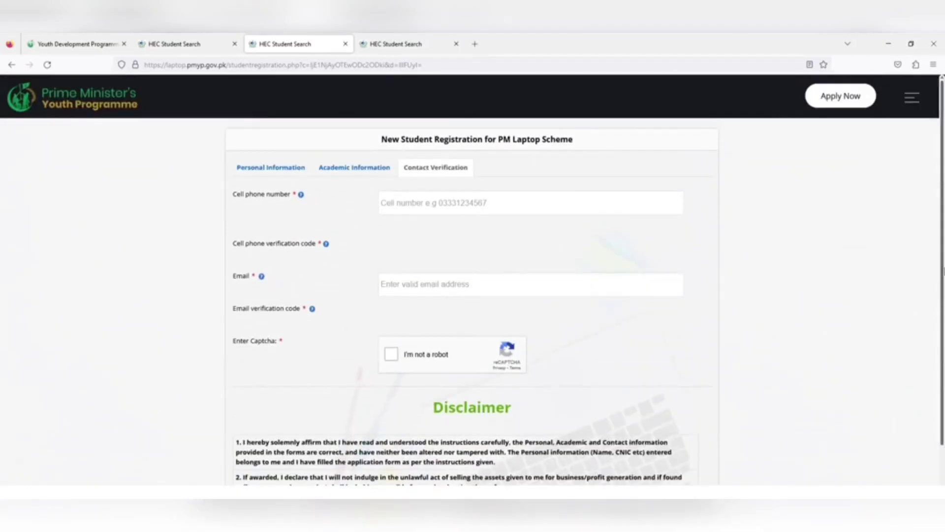
left_click(446, 193)
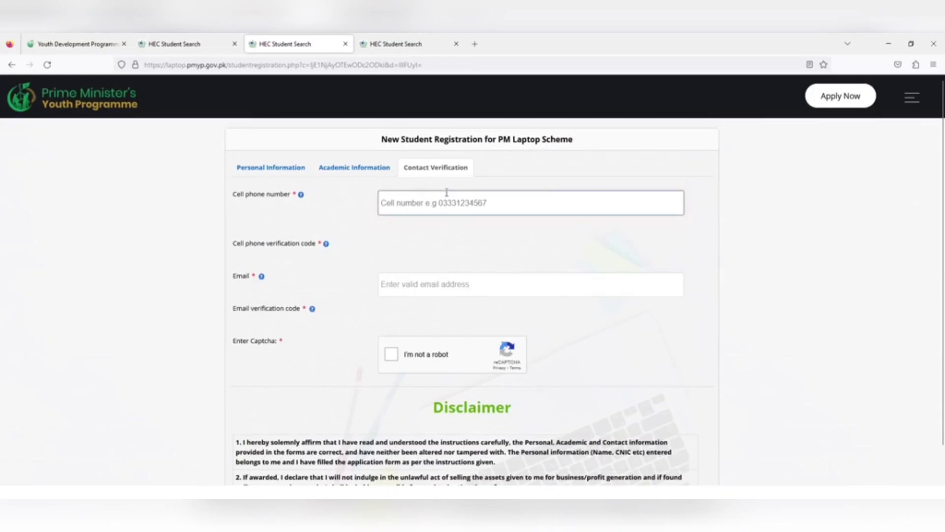
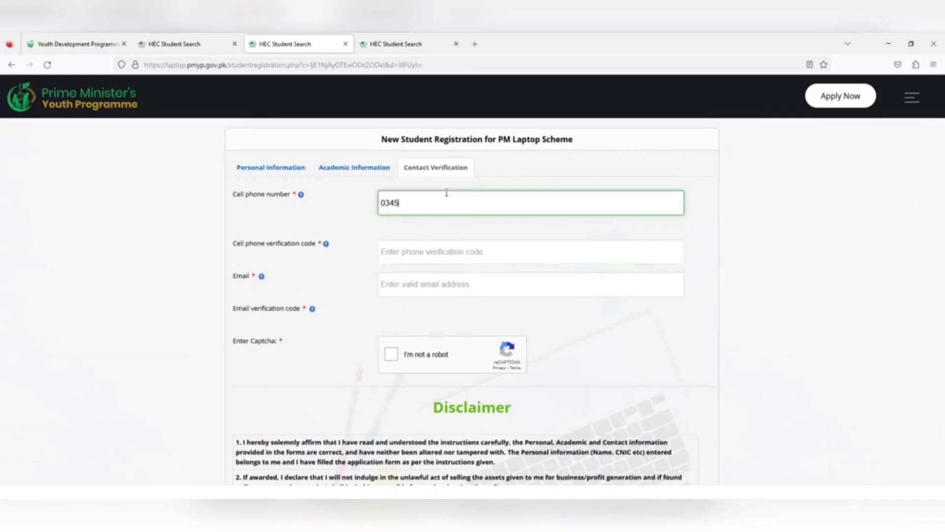
left_click(400, 234)
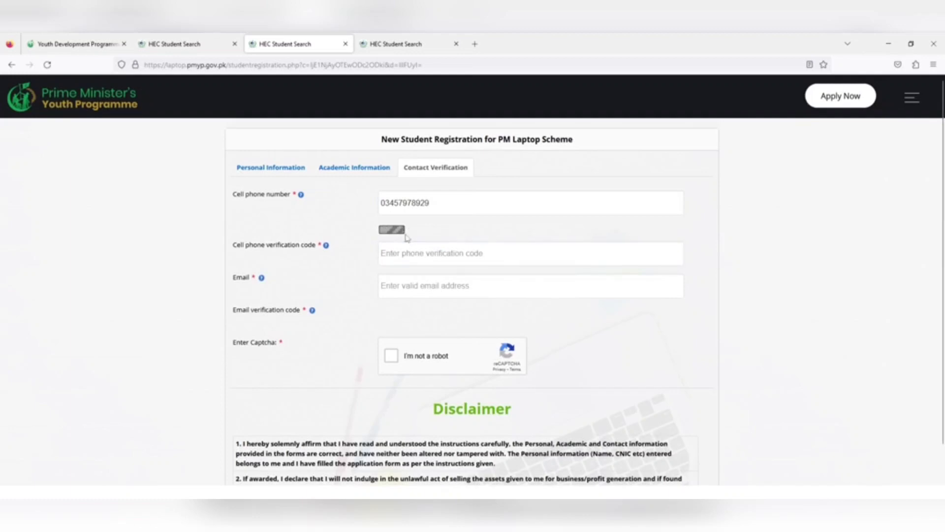
Enter the student's e-mail address, correcting the mistyped characters.
left_click(405, 292)
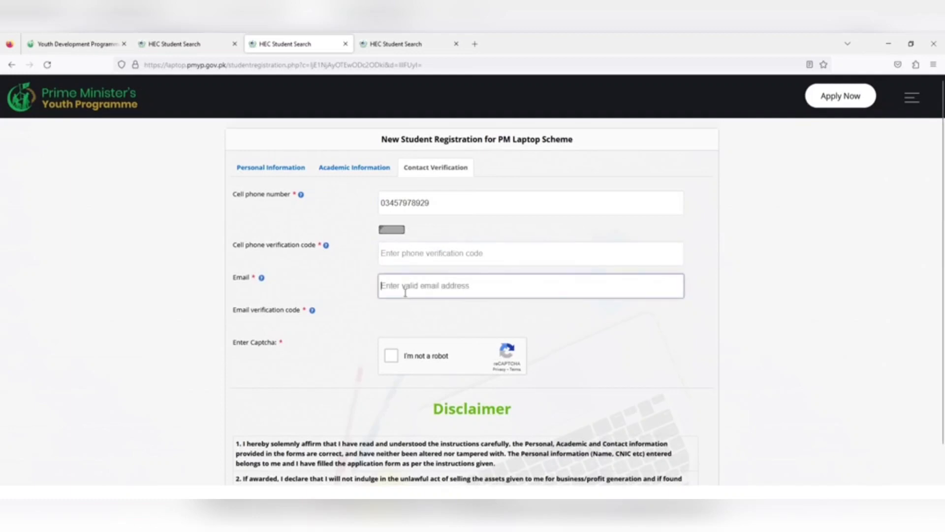
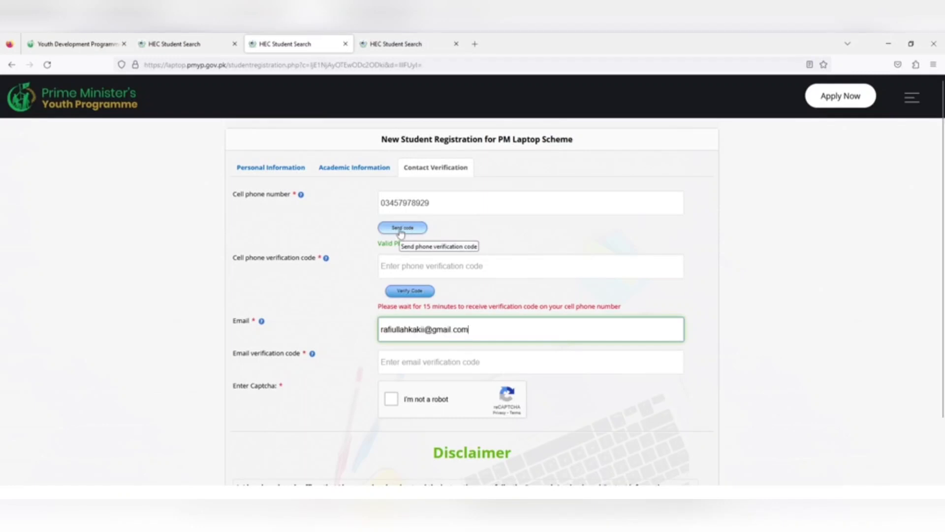
Verify the e-mail address as valid and tick the 'I'm not a robot' reCAPTCHA.
left_click(409, 268)
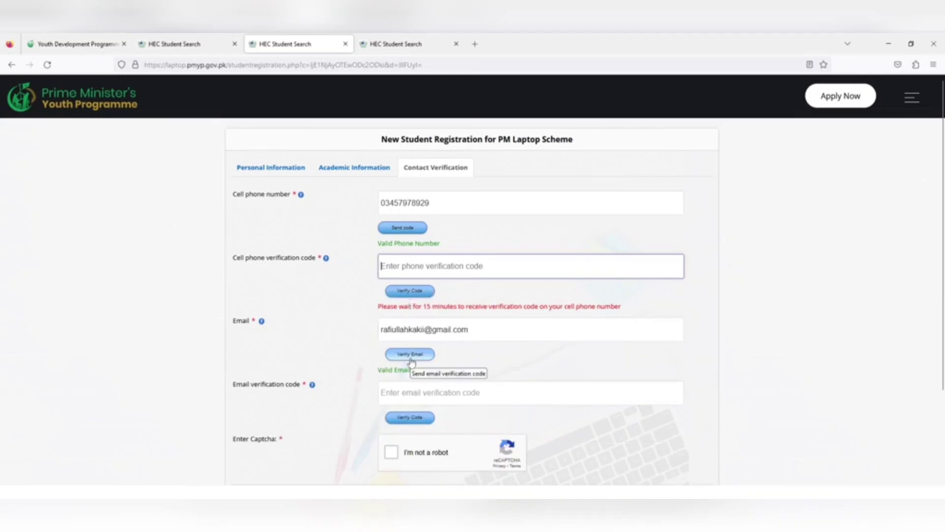
left_click(413, 355)
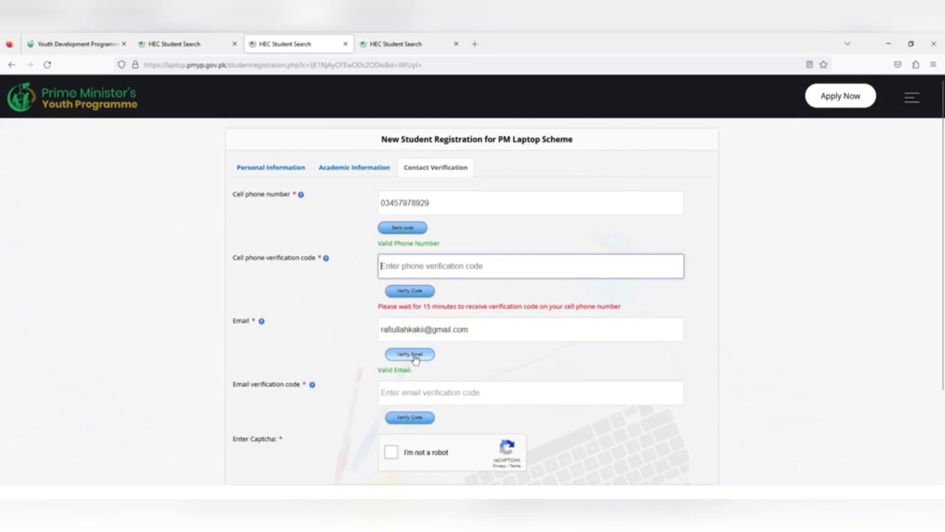
left_click(413, 394)
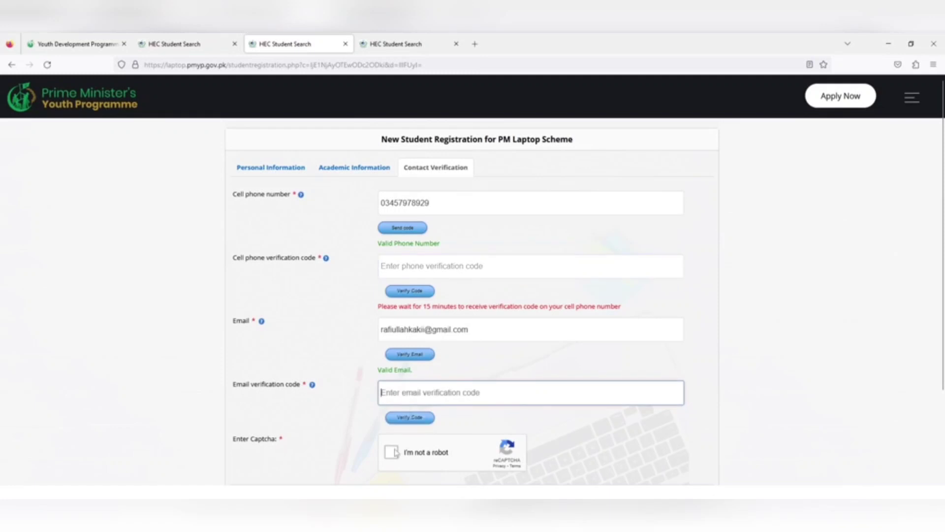
left_click(392, 452)
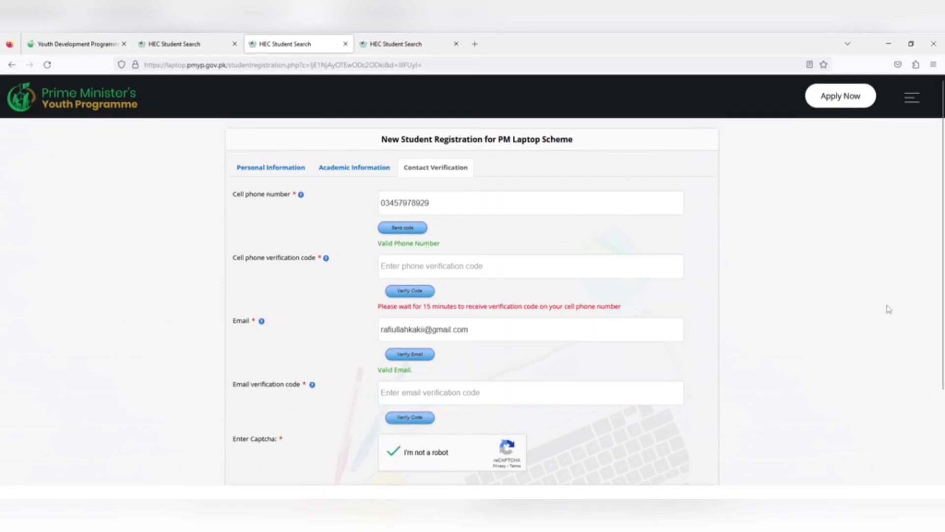
scroll(889, 310, "down", 3)
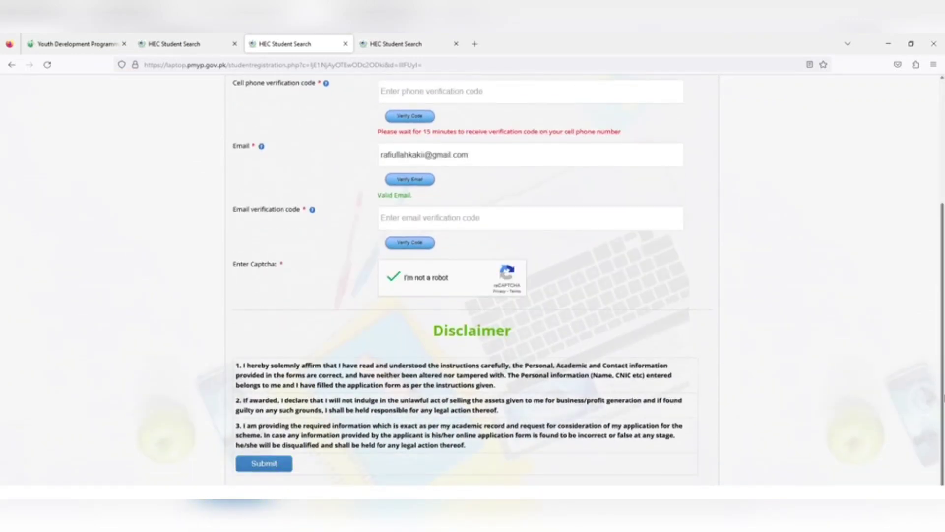
scroll(512, 171, "up", 3)
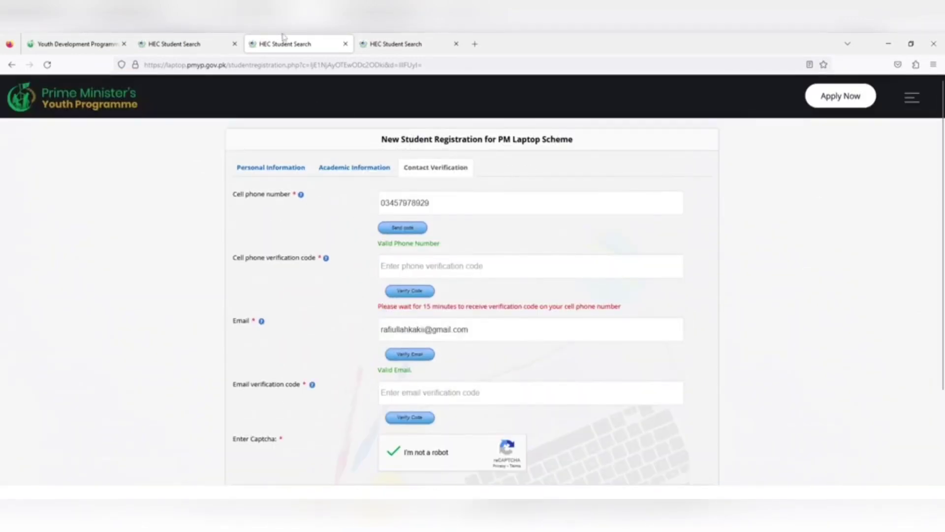
On the Application Status page, set phase 2022-2023 and city Chakdara Malakand.
left_click(392, 38)
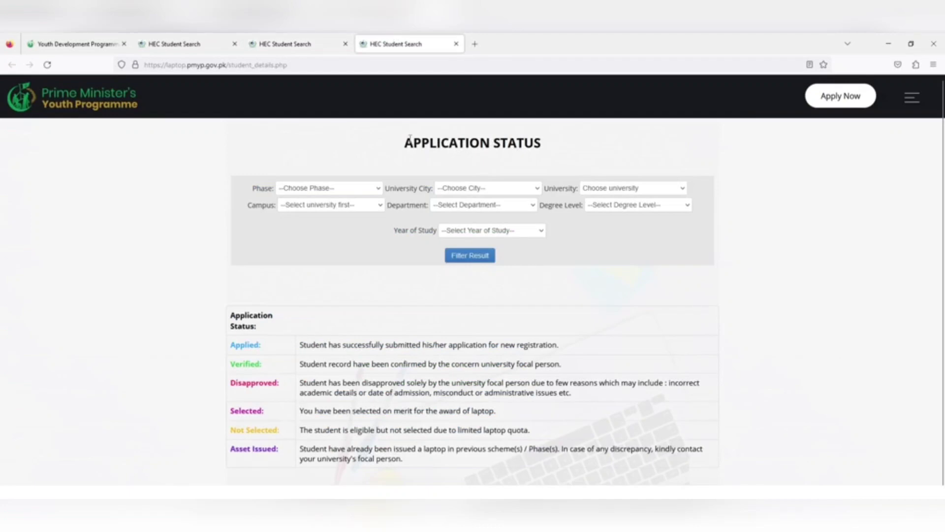
left_click(193, 43)
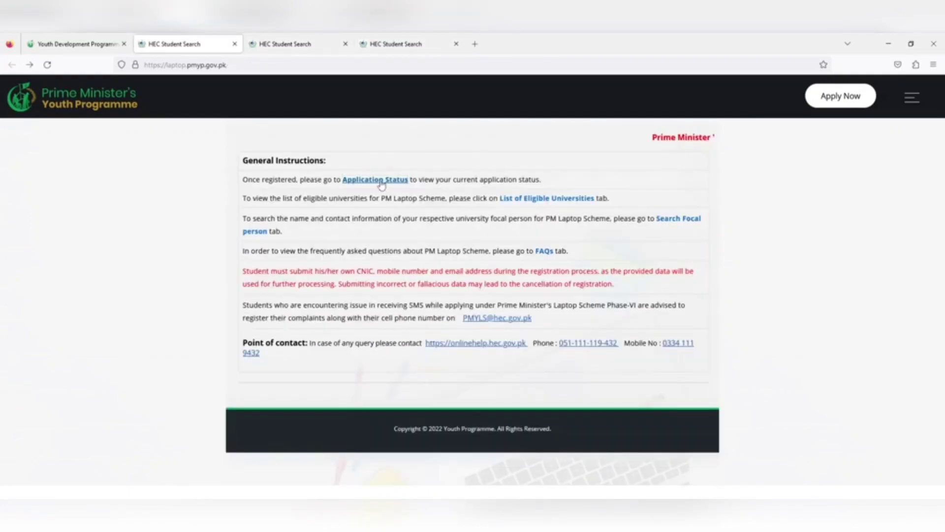
left_click(408, 38)
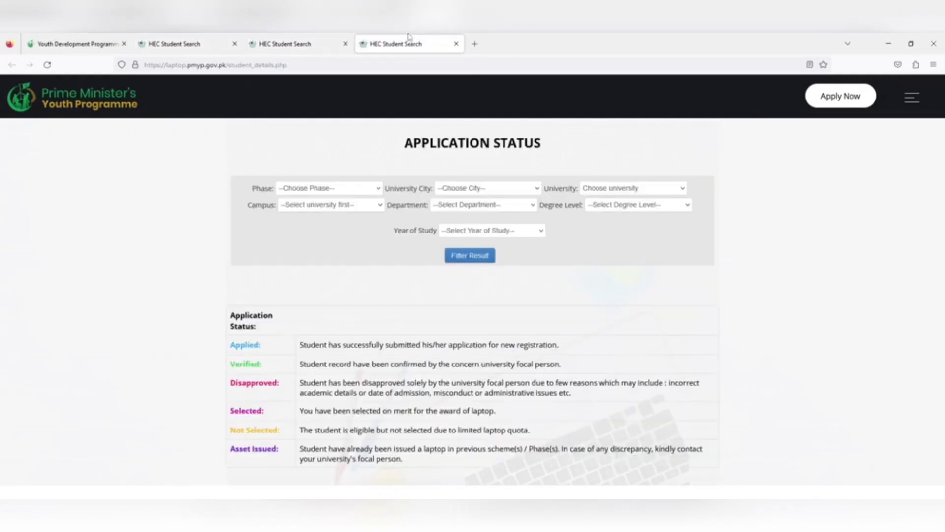
left_click(338, 187)
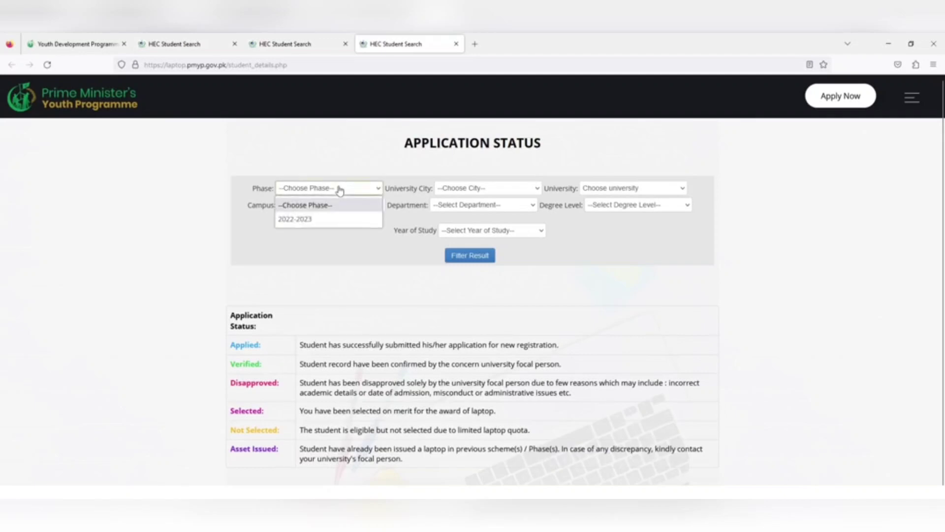
left_click(305, 218)
left_click(451, 189)
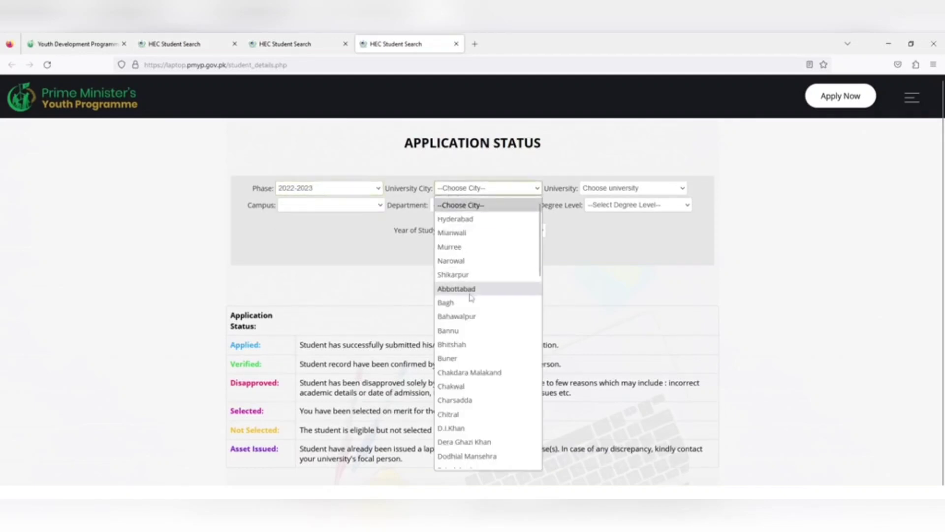
left_click(469, 372)
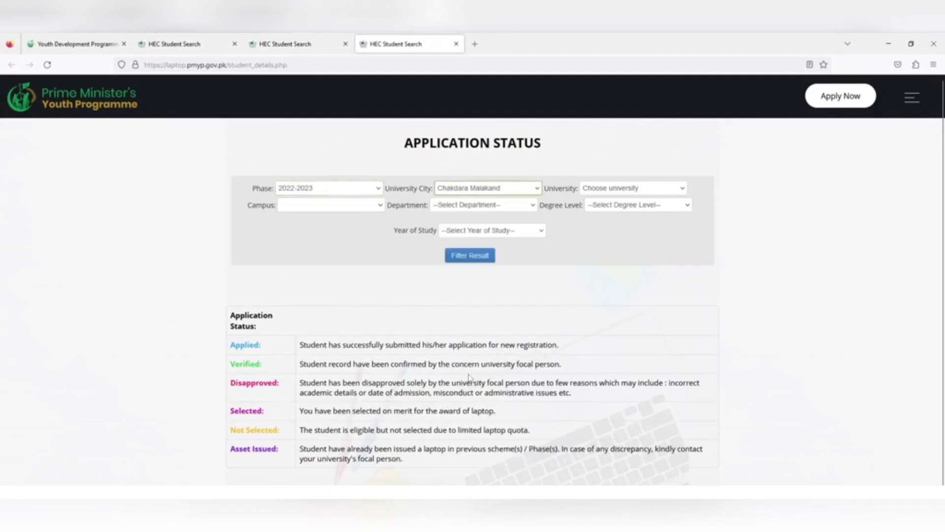
Set degree level to 16 years education and year of study to 3.
left_click(616, 188)
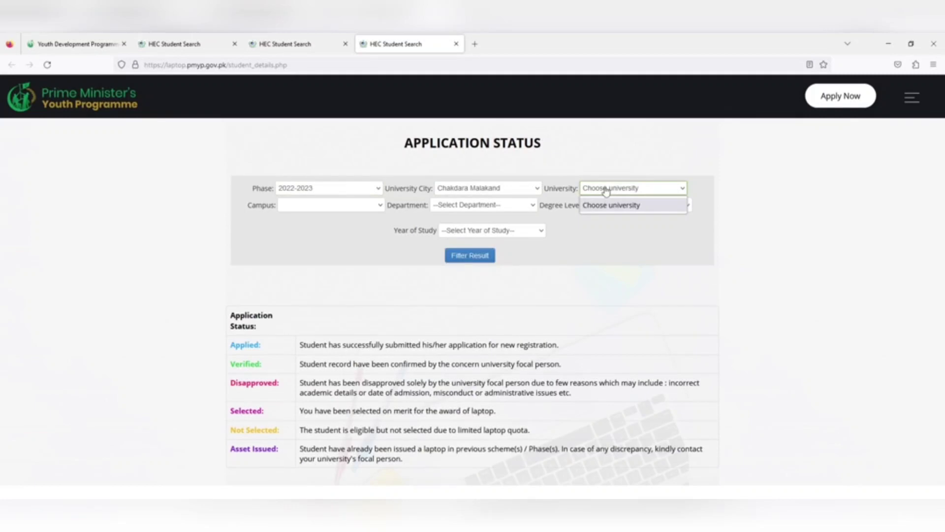
left_click(370, 206)
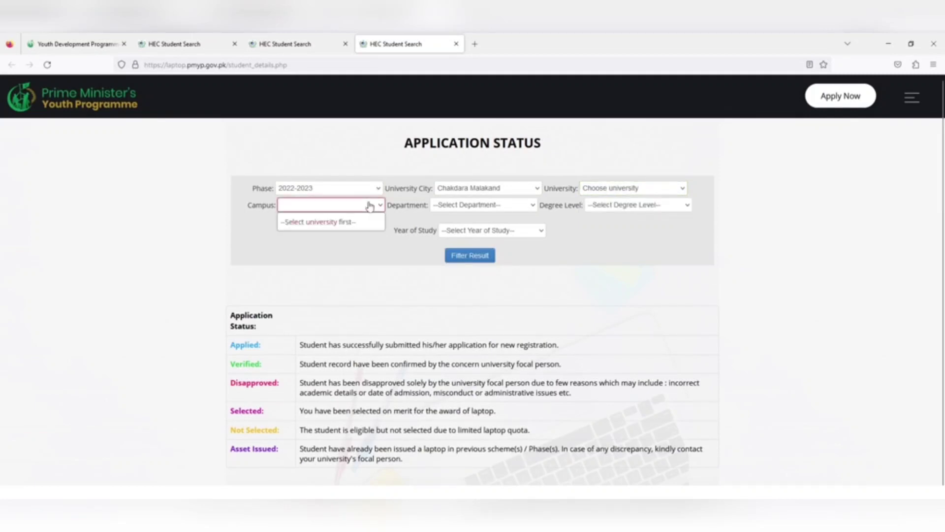
left_click(499, 211)
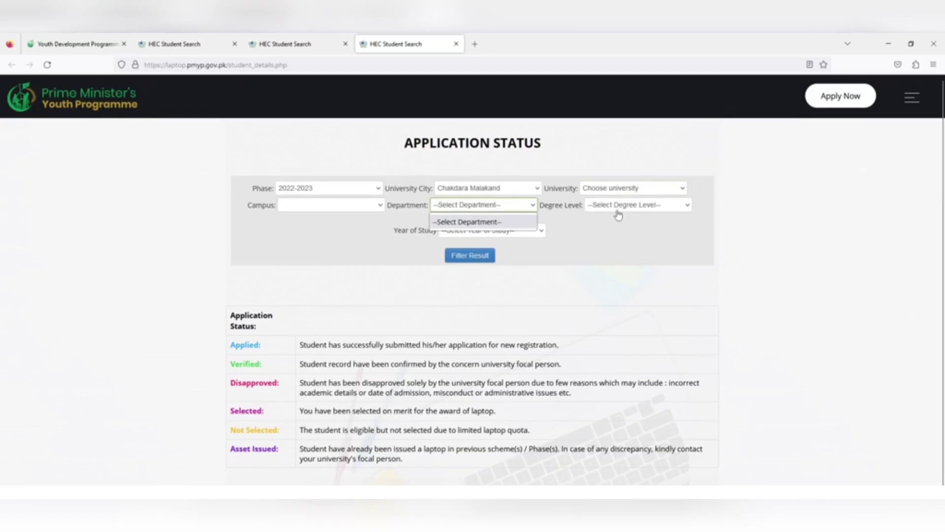
left_click(618, 213)
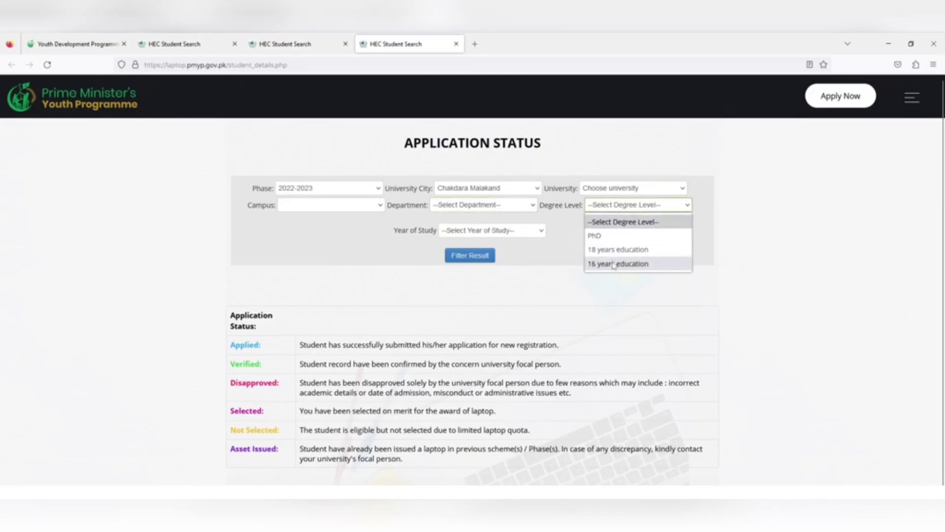
left_click(613, 264)
left_click(610, 189)
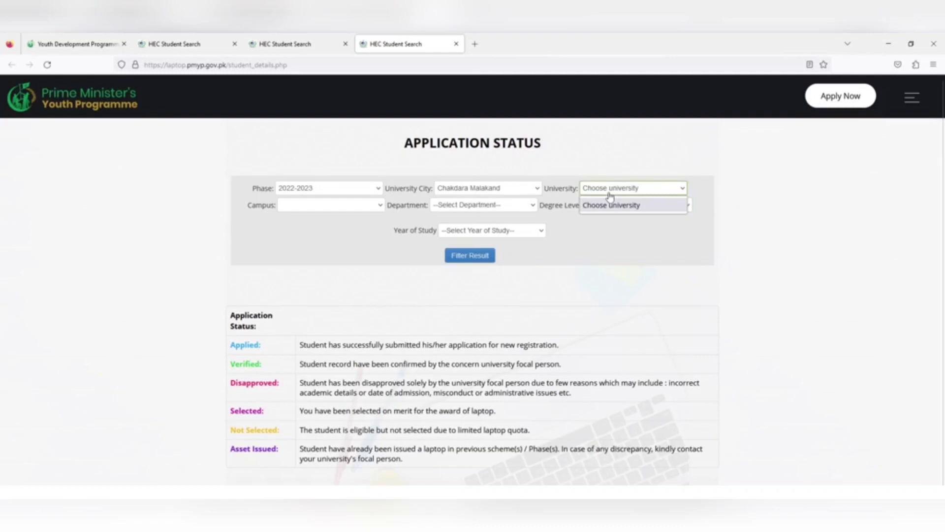
left_click(515, 231)
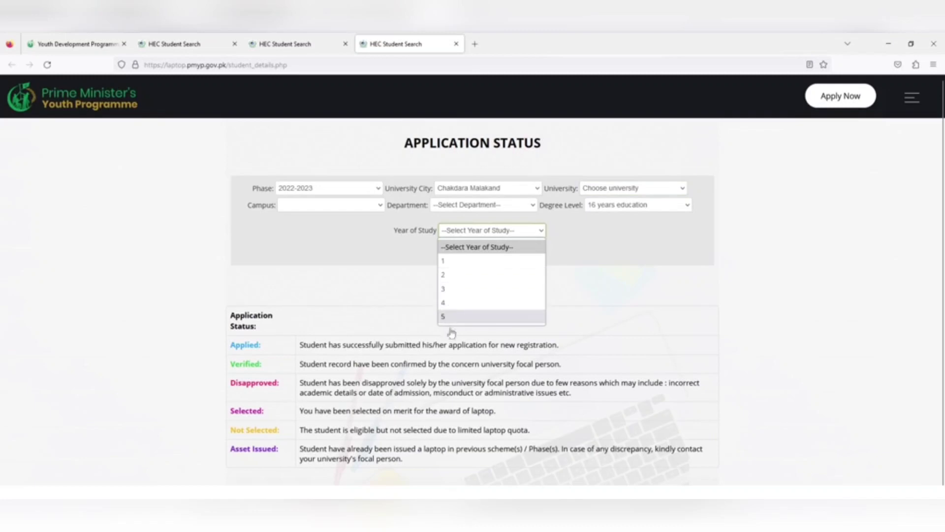
left_click(453, 291)
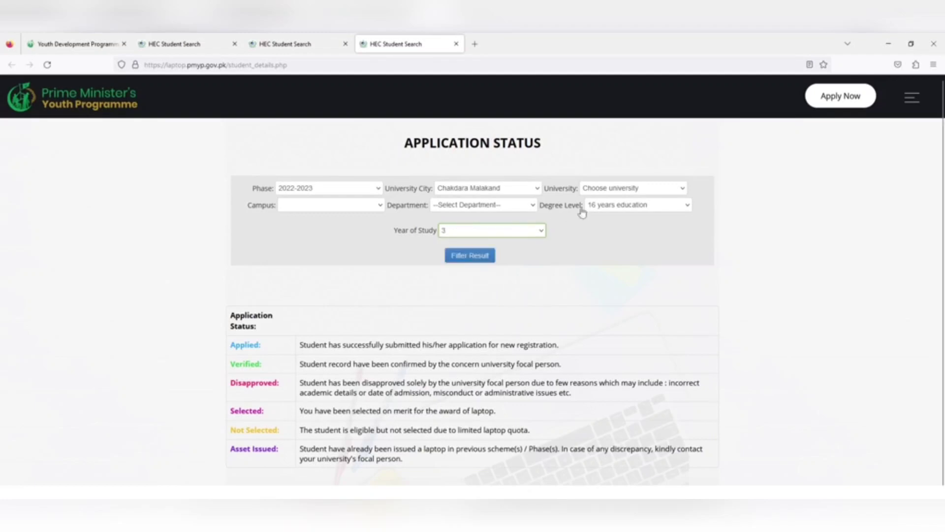
left_click(606, 191)
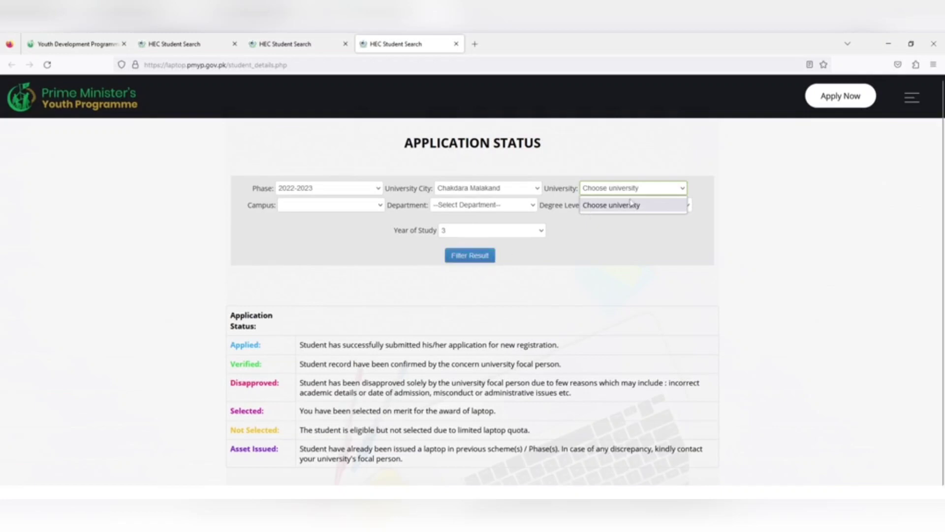
left_click(616, 211)
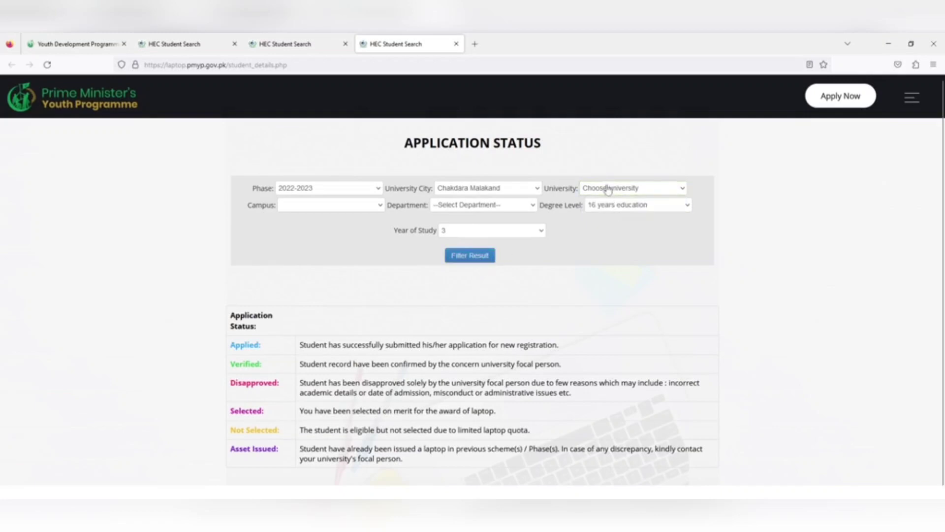
left_click(608, 189)
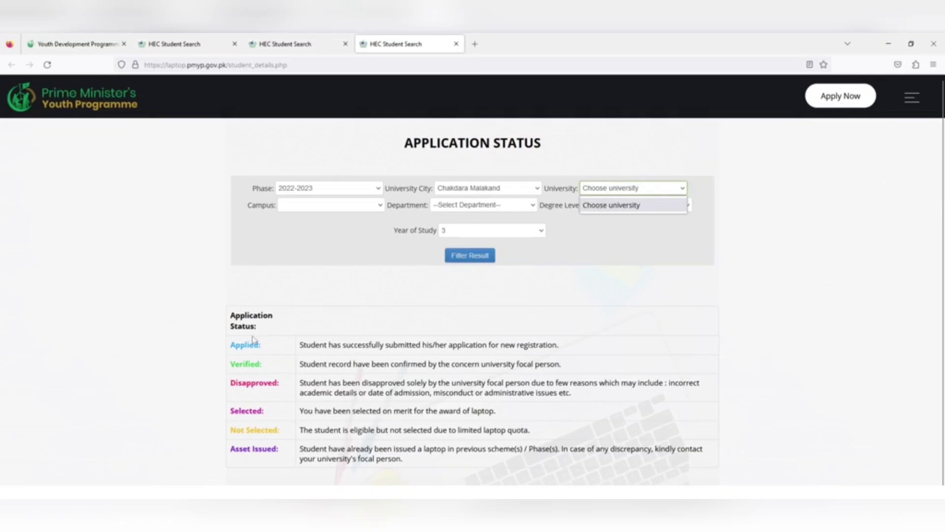
left_click_drag(262, 344, 226, 367)
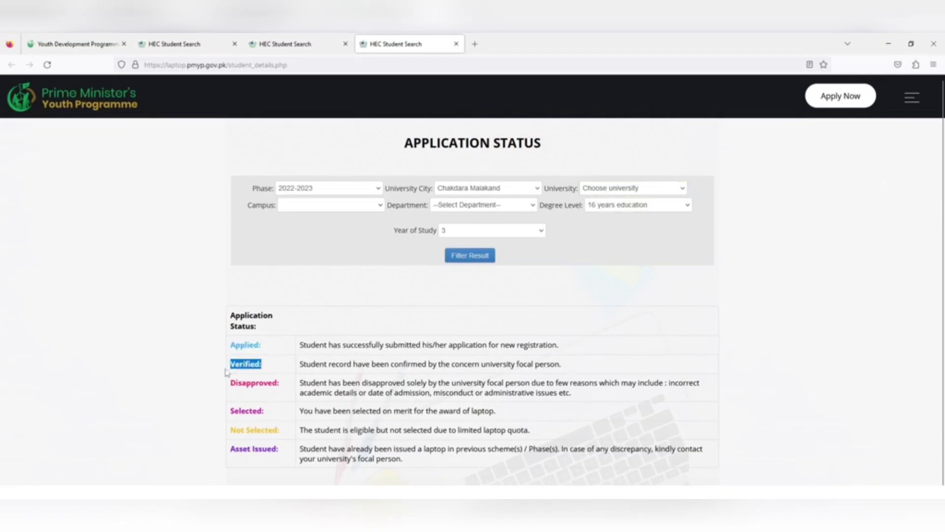
left_click_drag(281, 389, 232, 393)
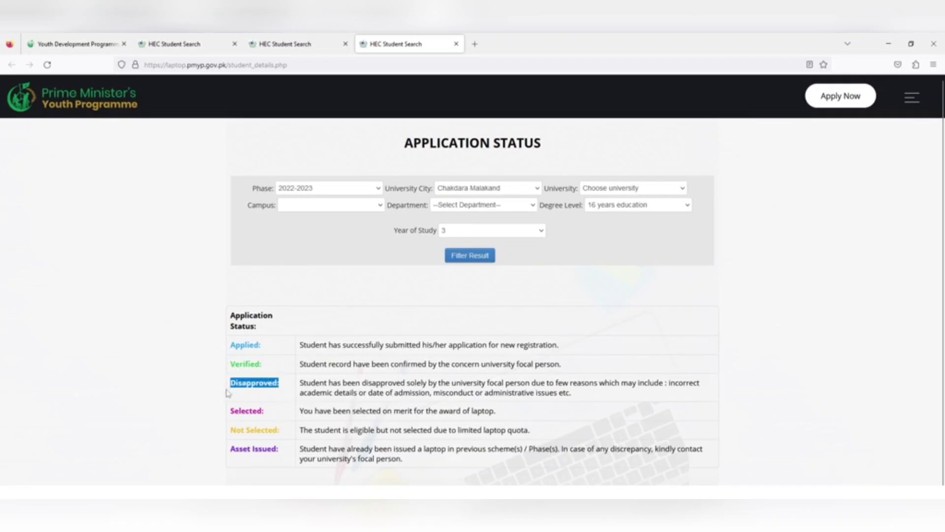
left_click_drag(276, 412, 231, 434)
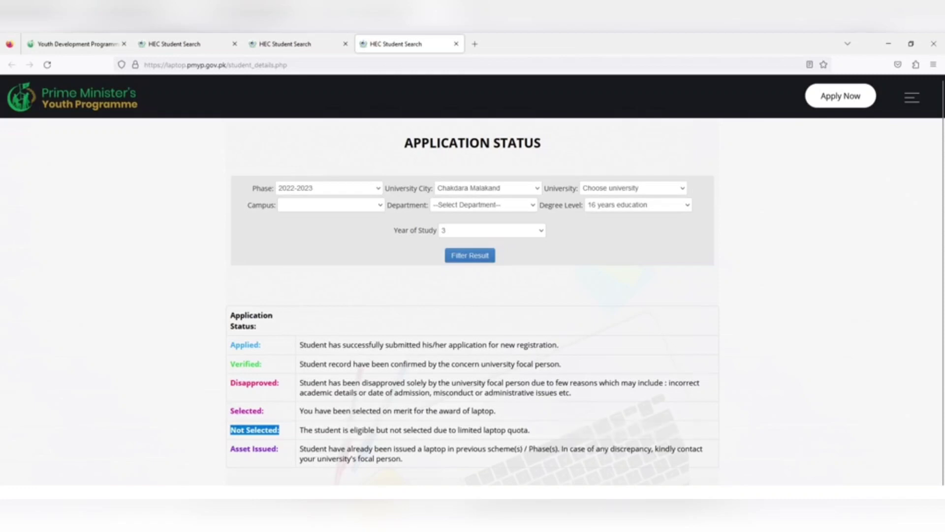
left_click_drag(406, 462, 294, 454)
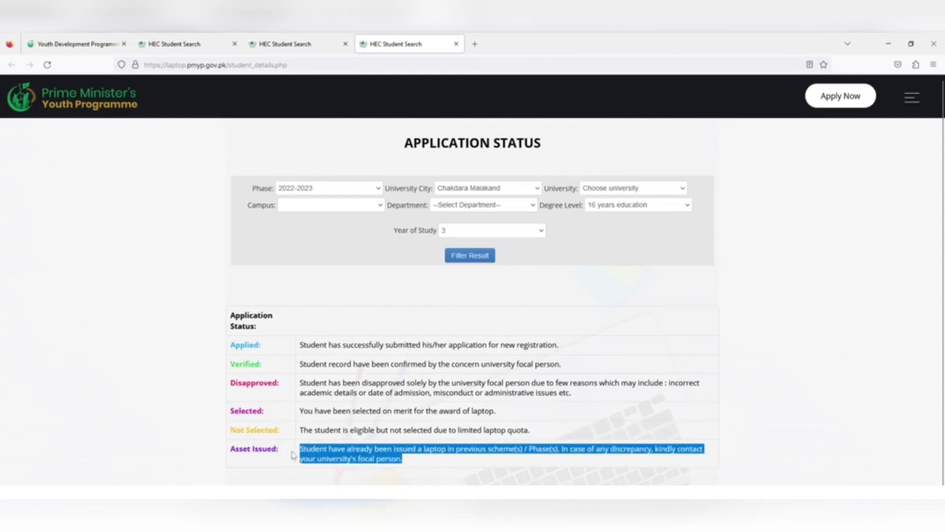
left_click(615, 191)
left_click(614, 192)
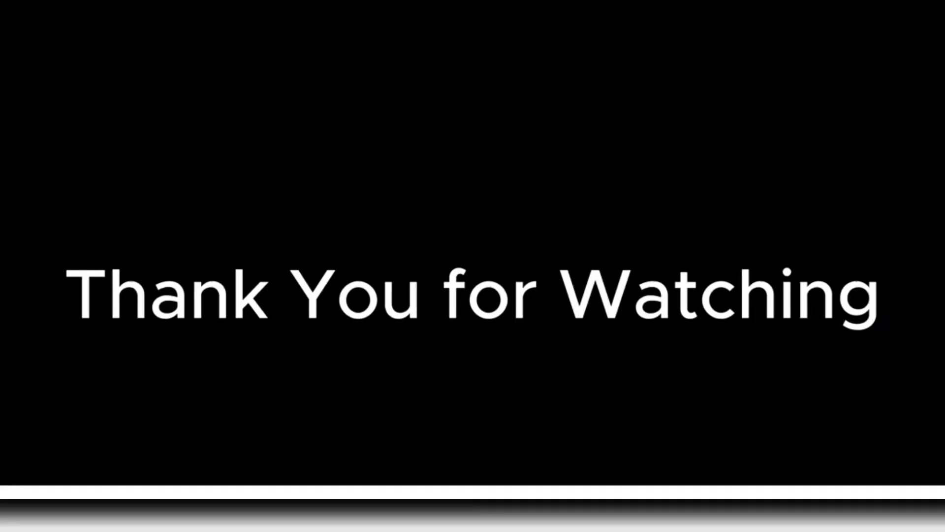